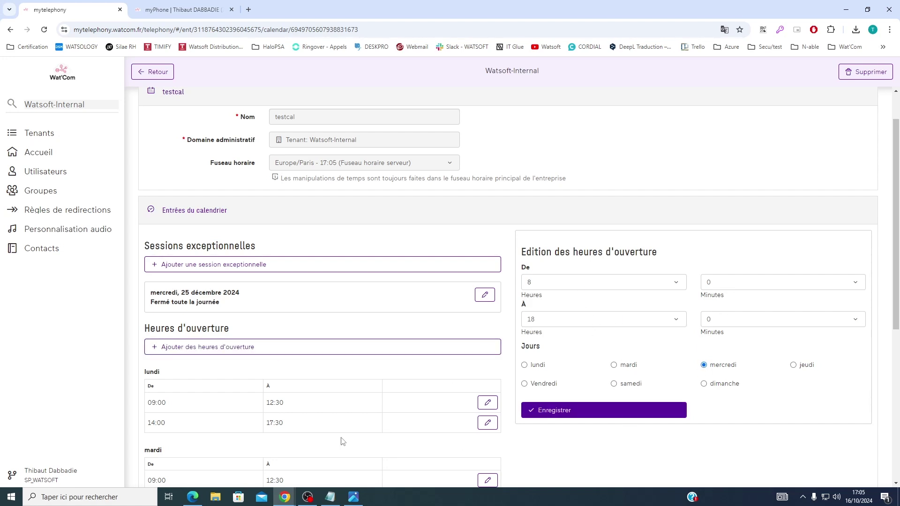
# Review the exceptional sessions and weekly opening hours of the testcal calendar.
pyautogui.scroll(-2, 328, 429)
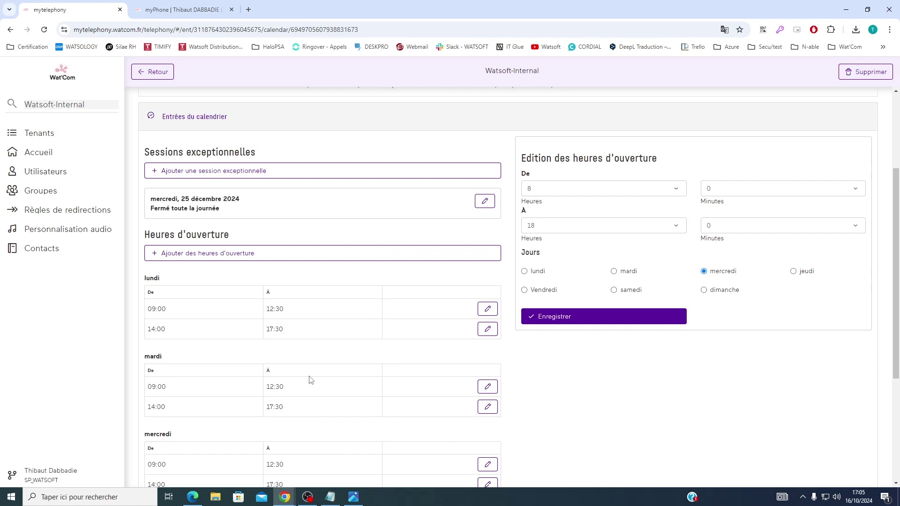
pyautogui.scroll(3, 313, 355)
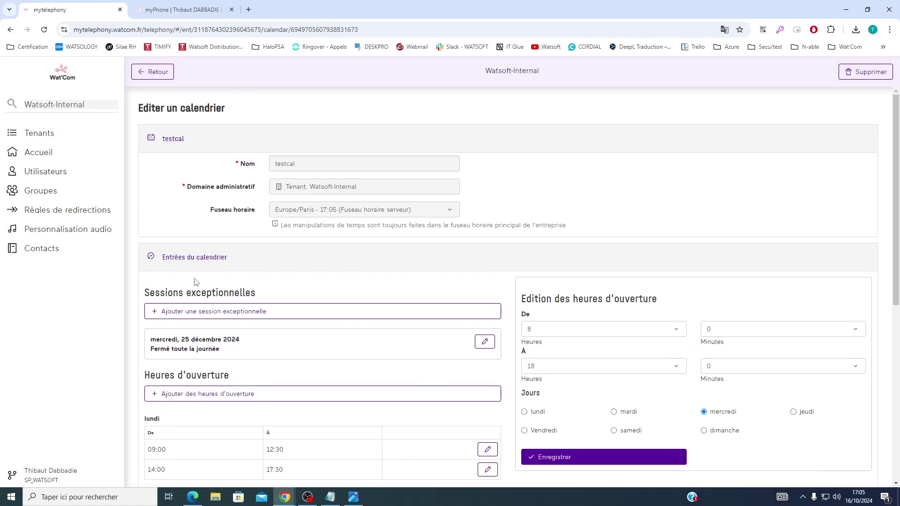
pyautogui.click(154, 72)
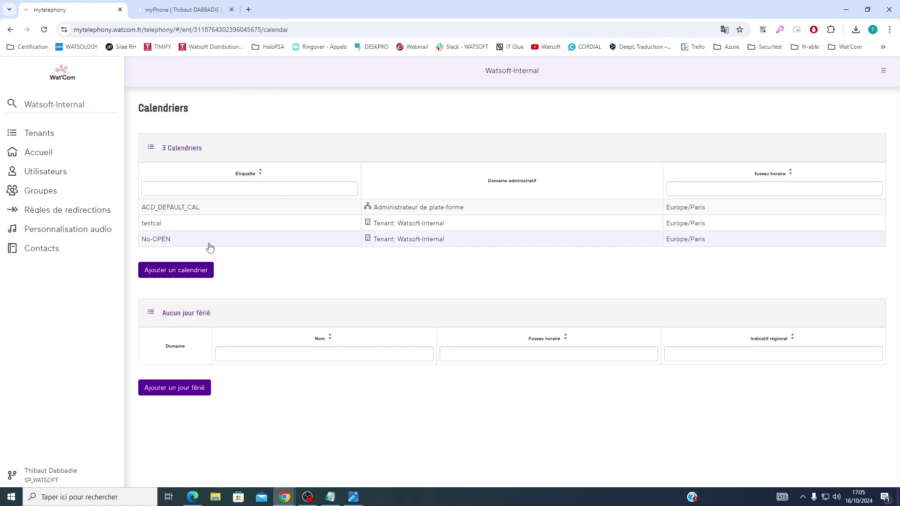
pyautogui.click(229, 224)
pyautogui.scroll(-2, 249, 328)
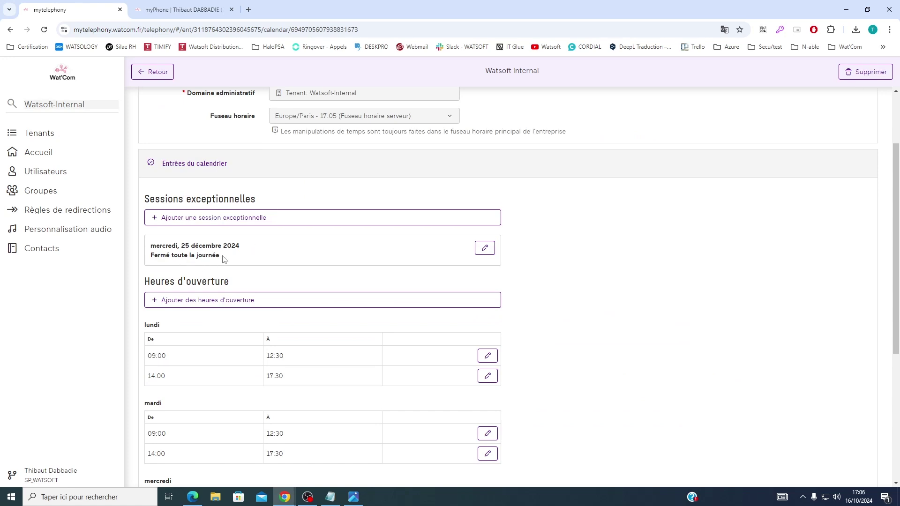
pyautogui.scroll(-2, 223, 259)
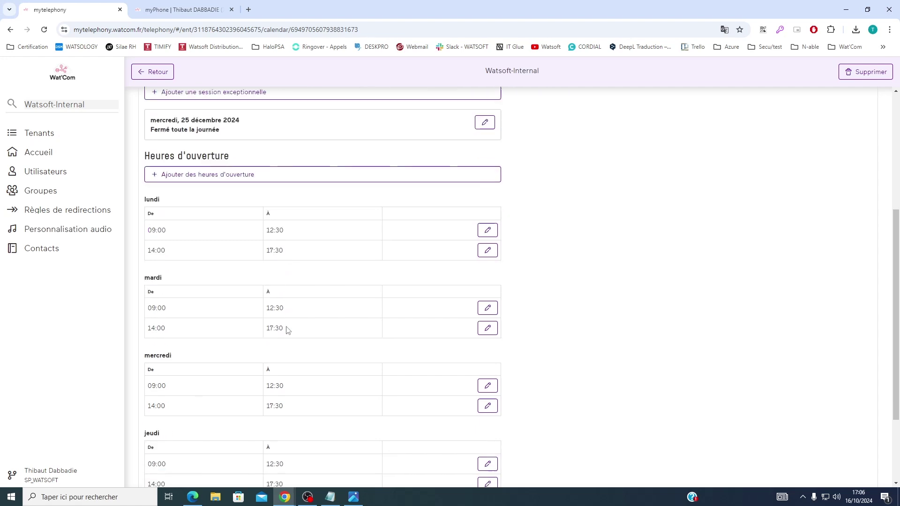
pyautogui.scroll(4, 287, 331)
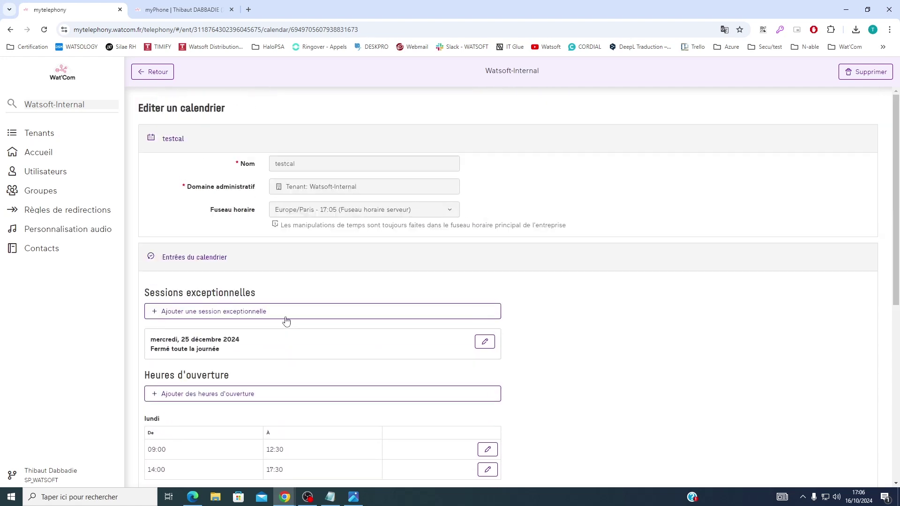
# Create a standard call group with extension 203 and the label Groupe Cial, and save it for editing.
pyautogui.click(47, 193)
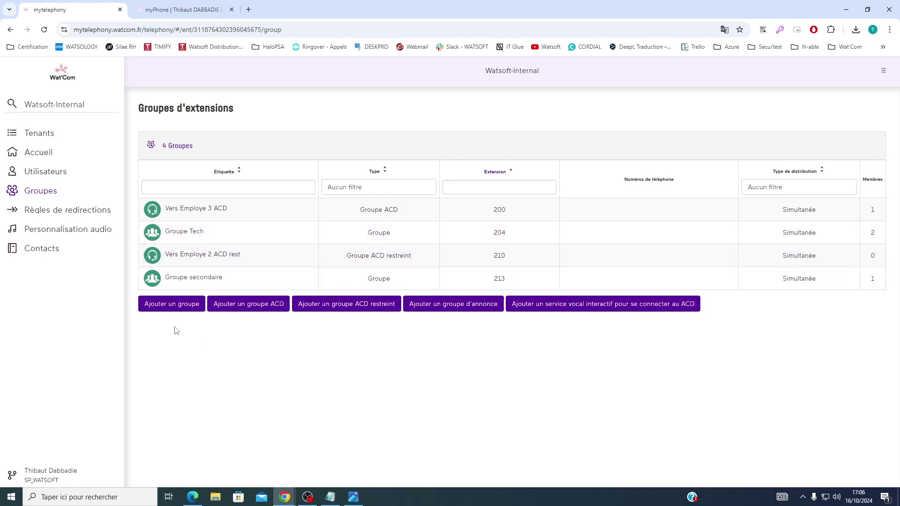
pyautogui.click(172, 304)
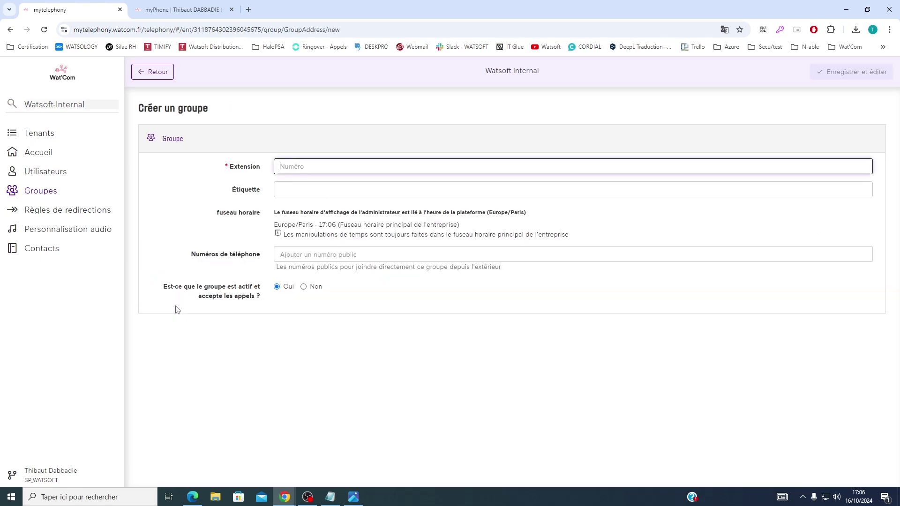
pyautogui.click(154, 74)
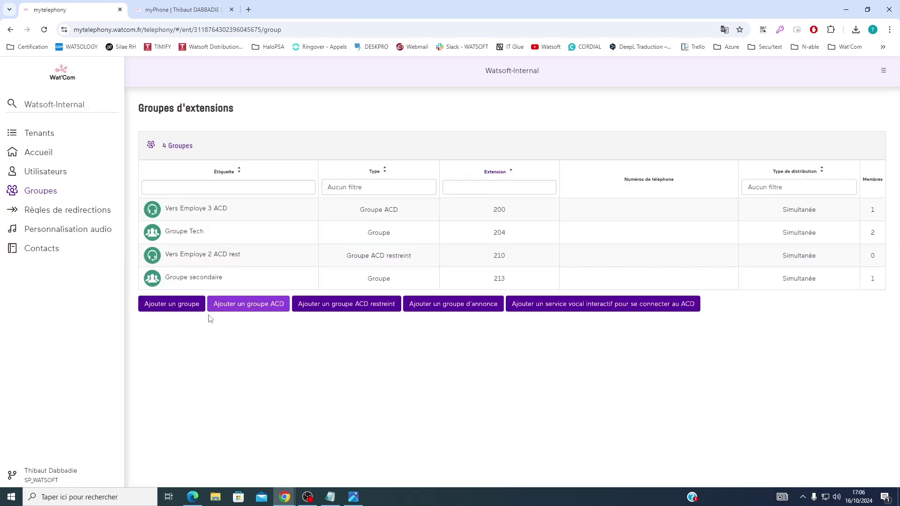
pyautogui.click(165, 310)
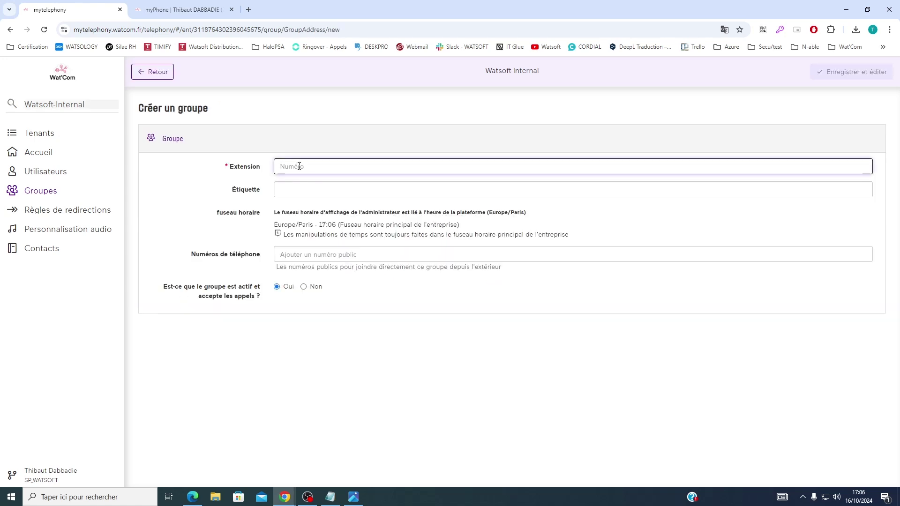
pyautogui.write('203')
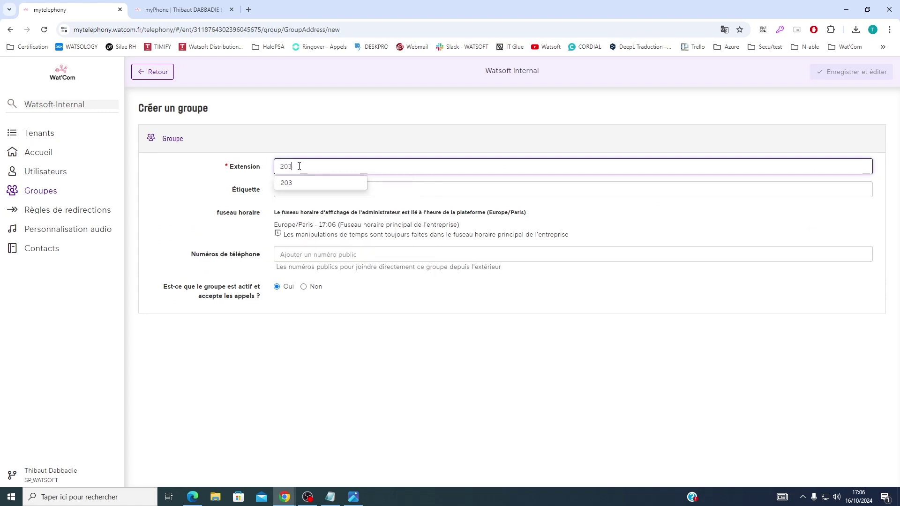
pyautogui.click(302, 190)
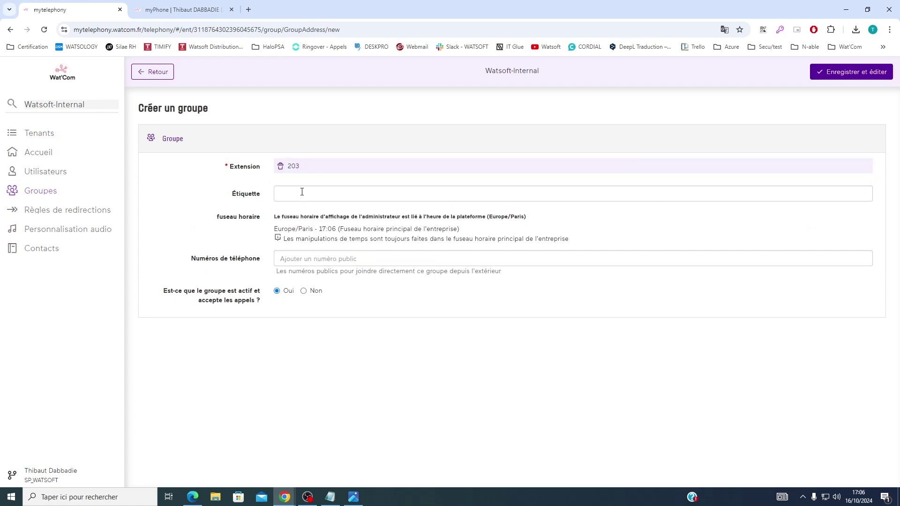
pyautogui.write('Gr')
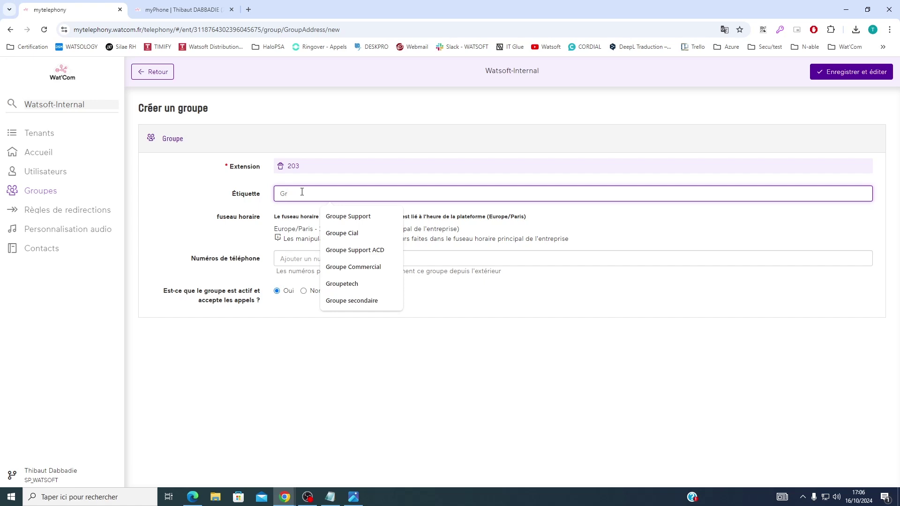
pyautogui.write('oupe Cial')
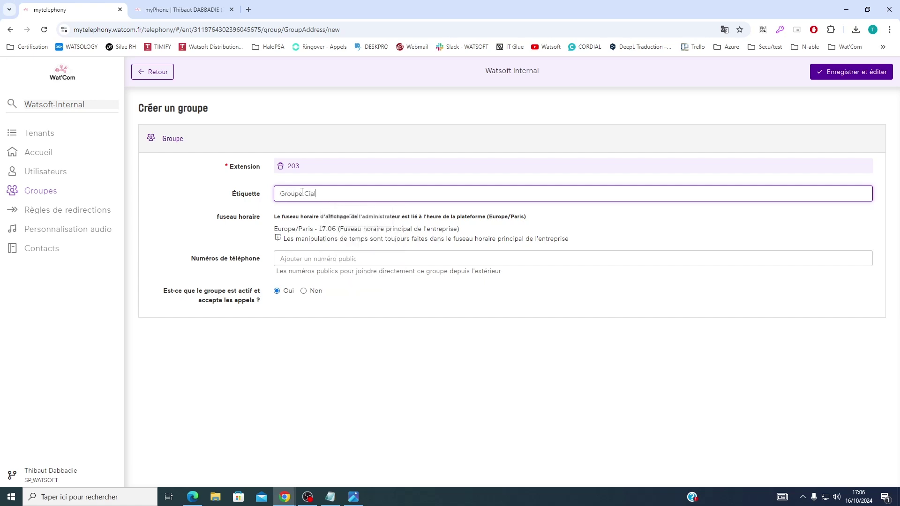
pyautogui.click(821, 75)
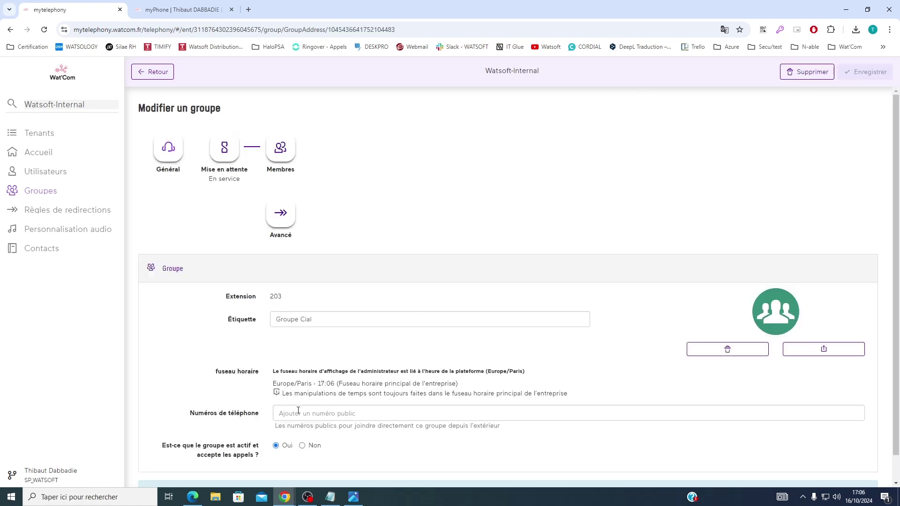
# Keep the distribution of Groupe Cial as Simultanée, add the user at extension 401 as a member, and save the group.
pyautogui.click(222, 158)
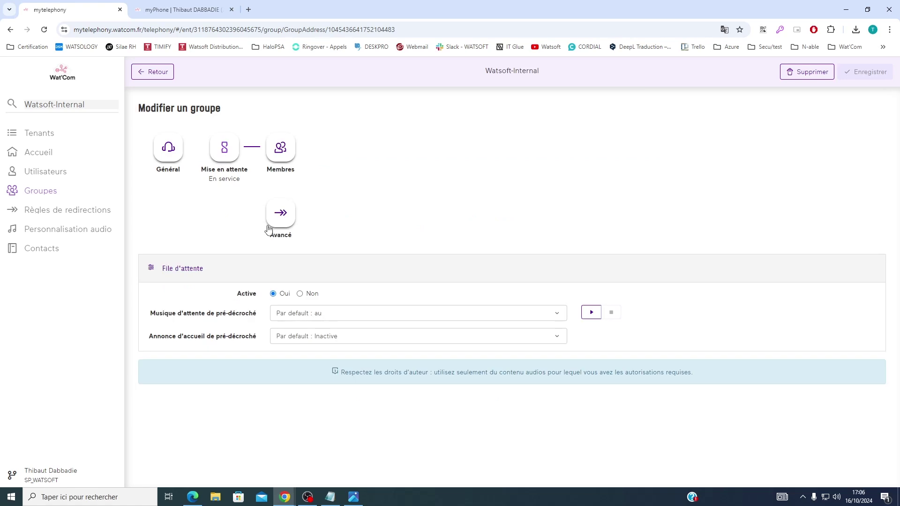
pyautogui.click(280, 158)
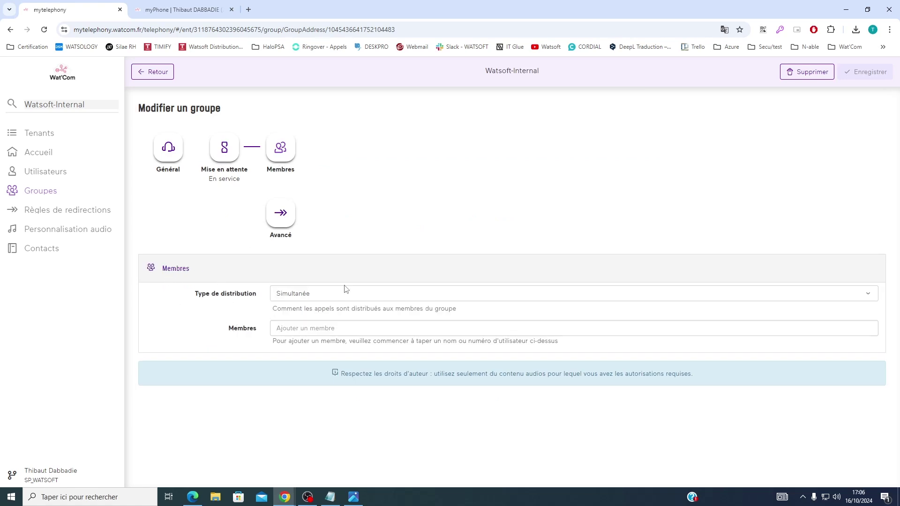
pyautogui.click(302, 293)
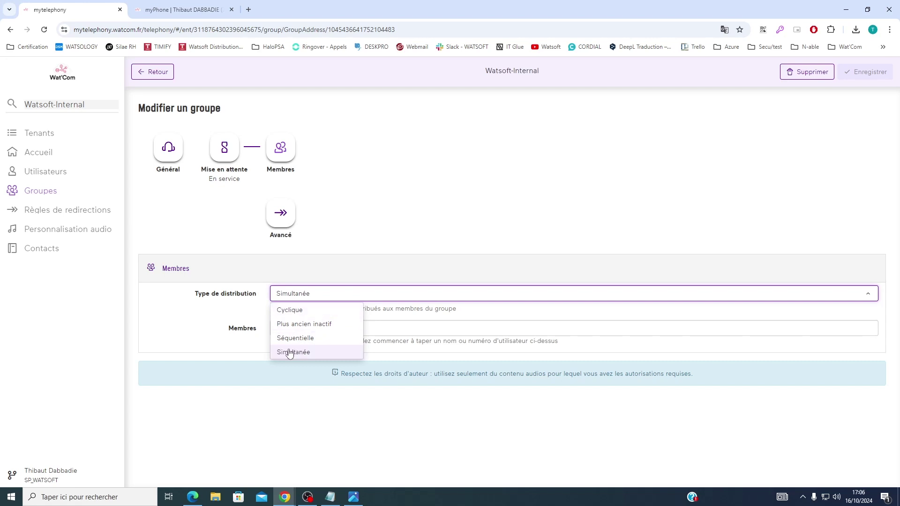
pyautogui.click(164, 334)
pyautogui.click(281, 328)
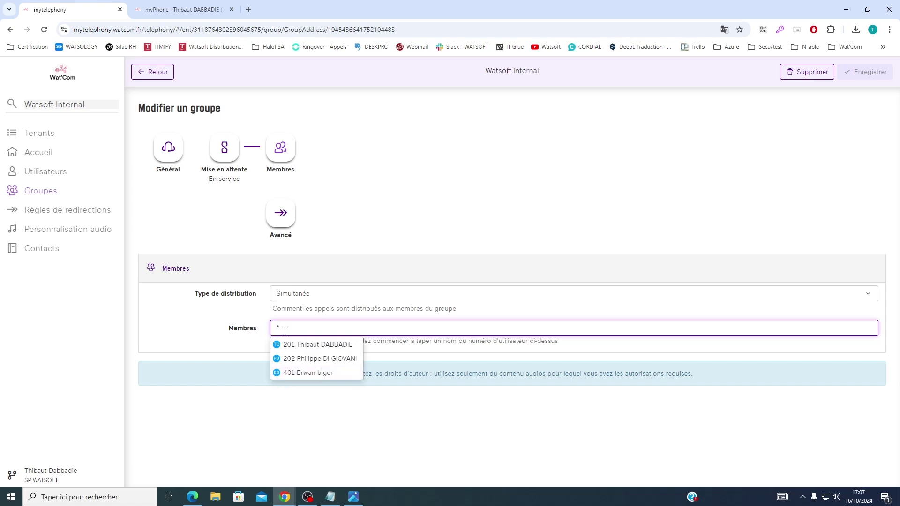
pyautogui.moveTo(298, 371); pyautogui.dragTo(309, 374)
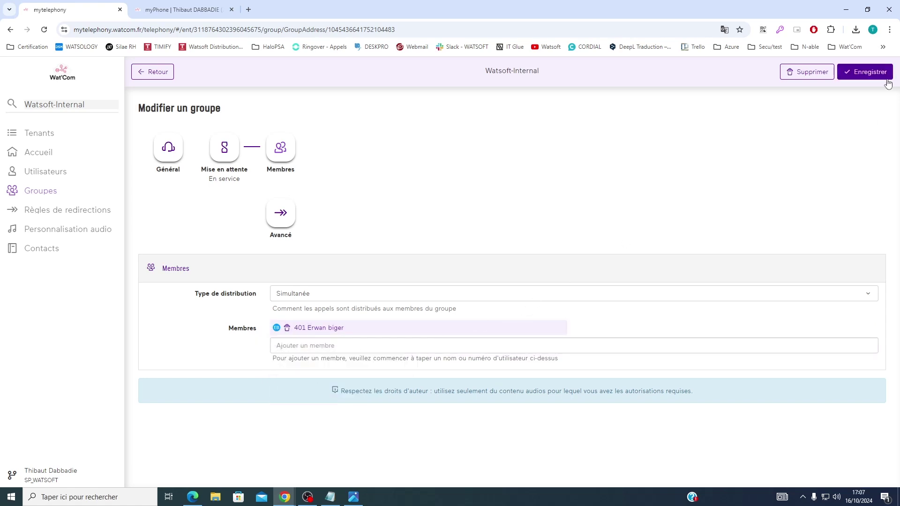
pyautogui.click(870, 72)
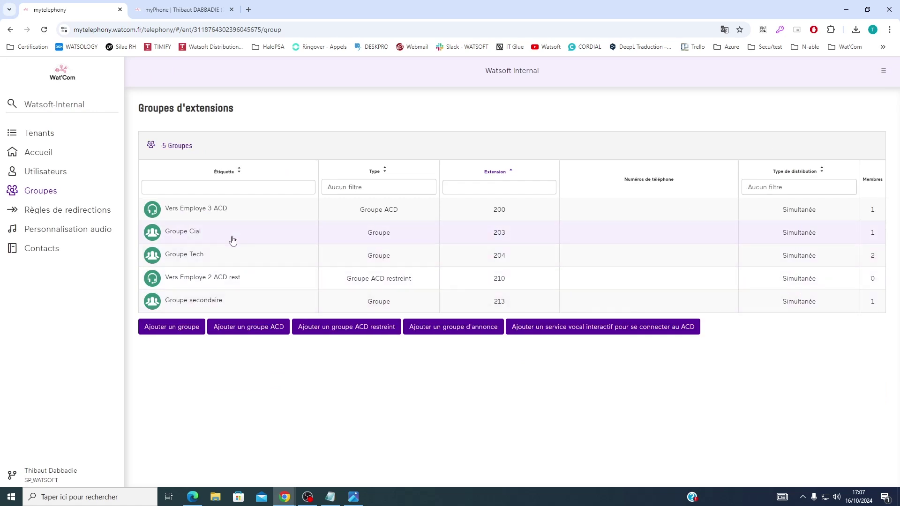
# Consult the call-flow diagram image, and start a new standard with both its name and label set to Video.
pyautogui.click(354, 498)
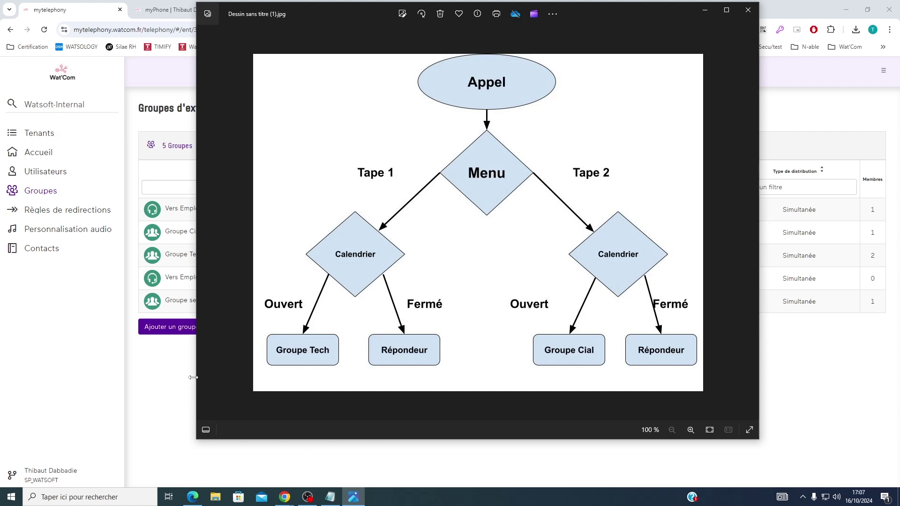
pyautogui.click(169, 389)
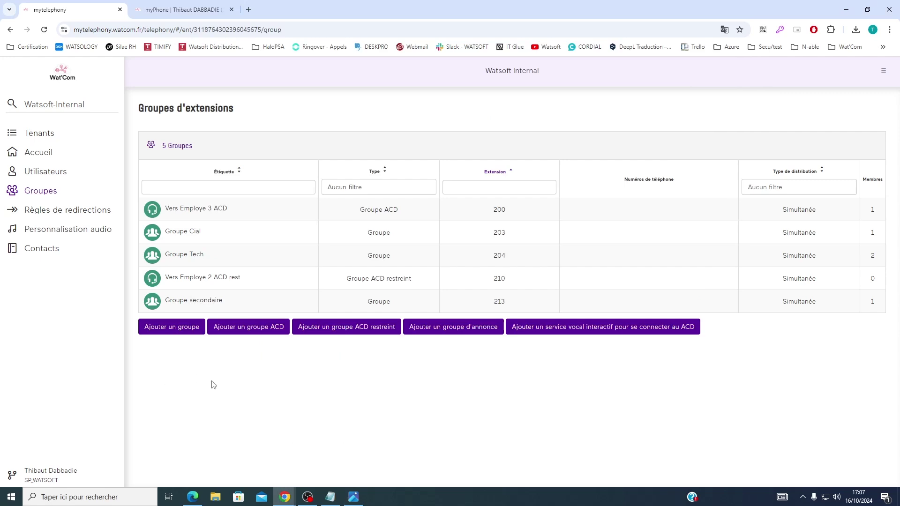
pyautogui.click(38, 152)
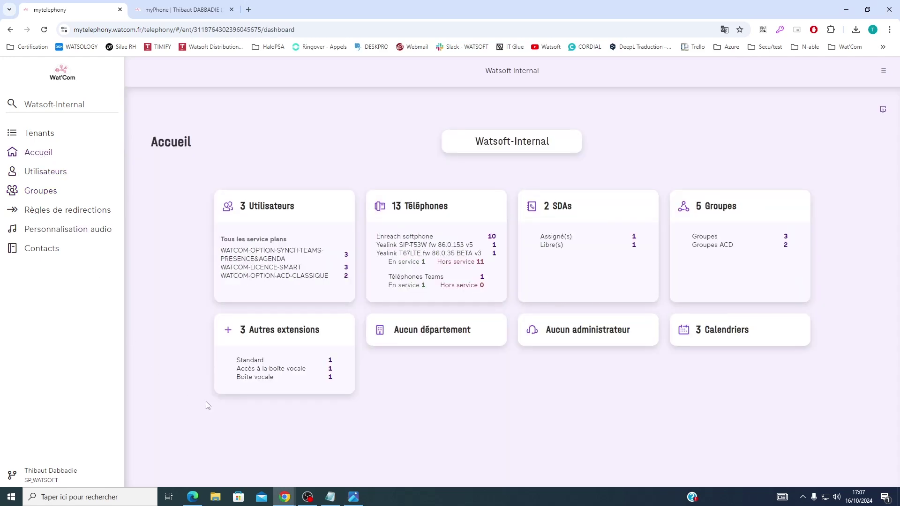
pyautogui.click(284, 334)
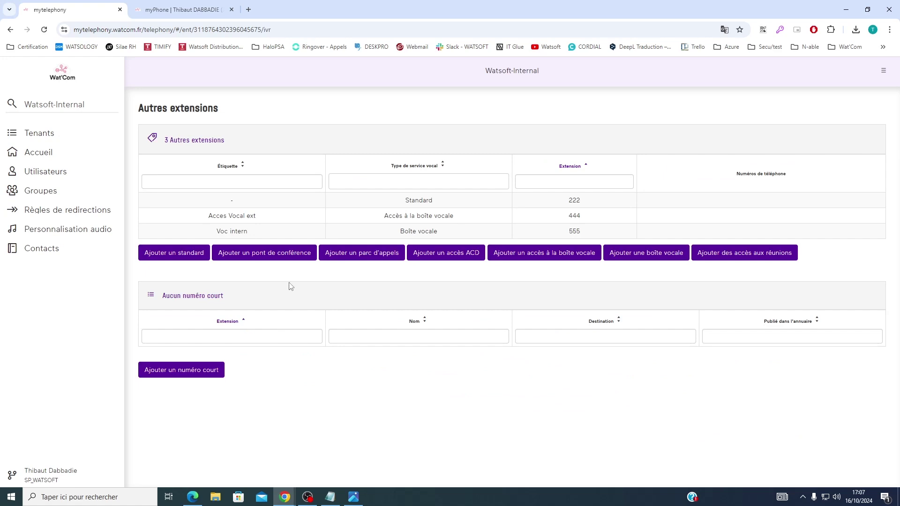
pyautogui.click(176, 258)
pyautogui.click(435, 167)
pyautogui.write('Video')
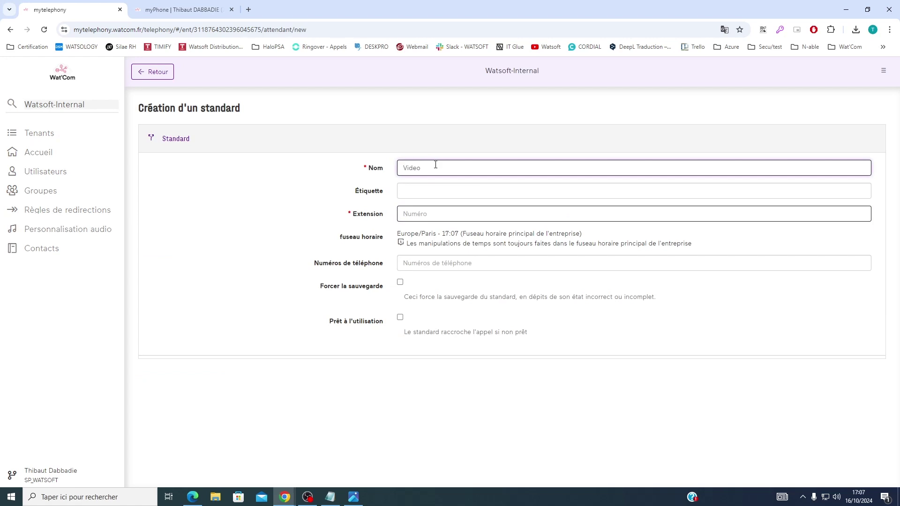
pyautogui.click(417, 196)
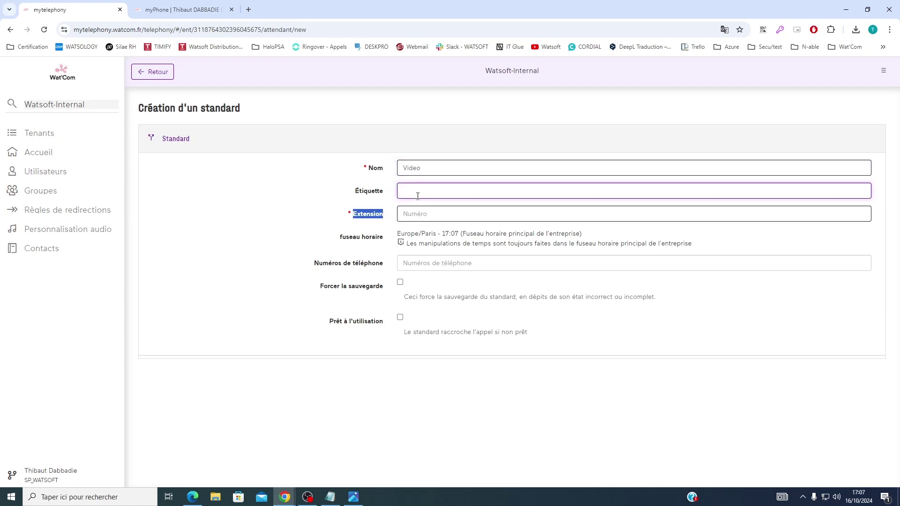
pyautogui.click(418, 196)
# Assign extension 226 to the Video standard.
pyautogui.click(406, 217)
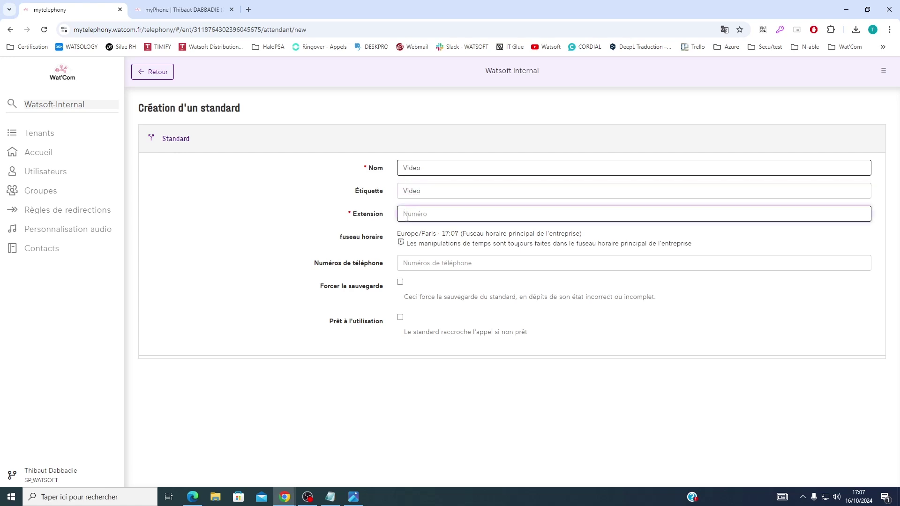
pyautogui.write('222')
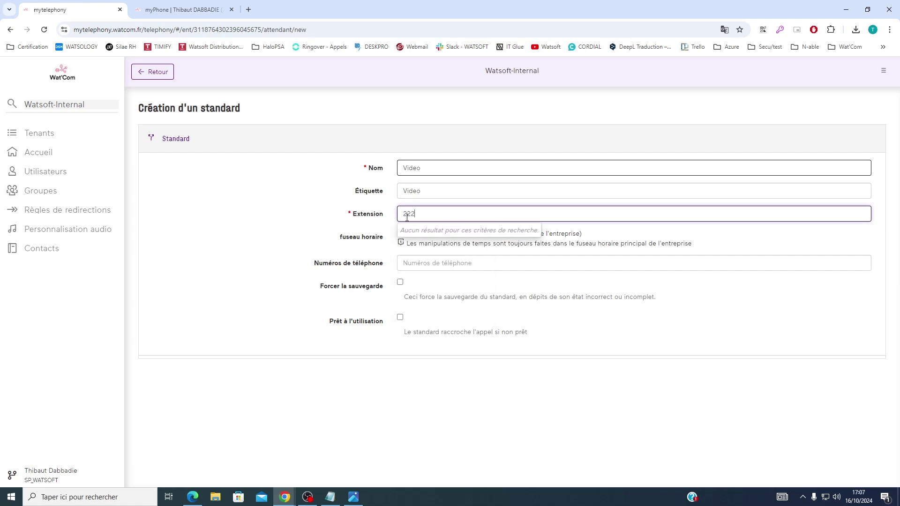
pyautogui.press('BackSpace')
pyautogui.press('BackSpace')
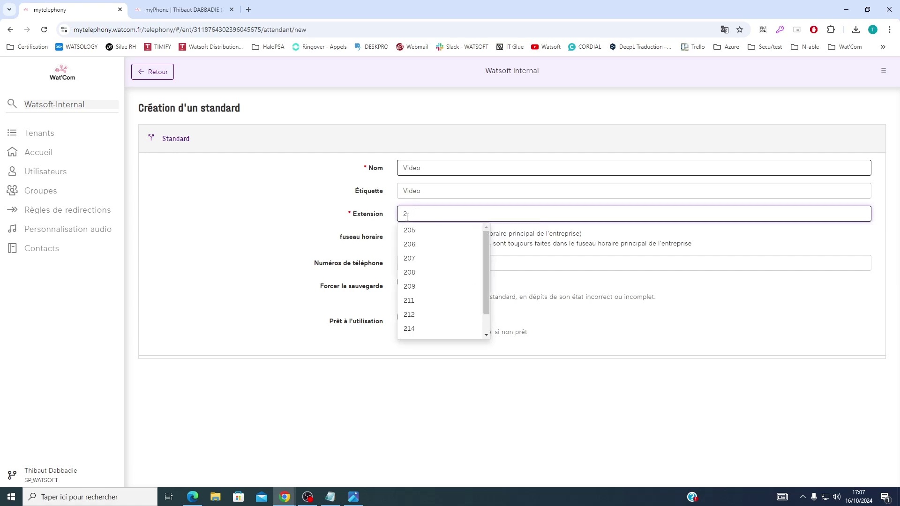
pyautogui.write('26')
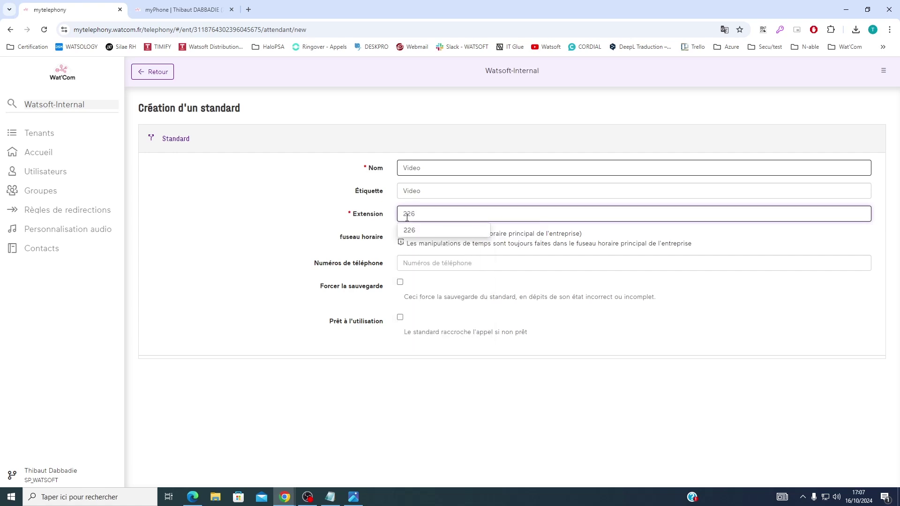
pyautogui.click(450, 229)
# Assign the available public phone number to the Video standard and save it for editing.
pyautogui.click(412, 266)
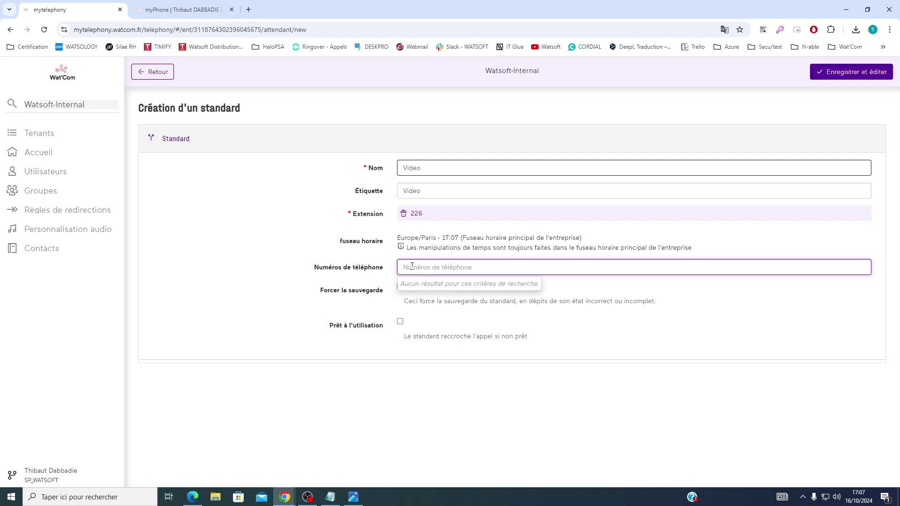
pyautogui.write('5')
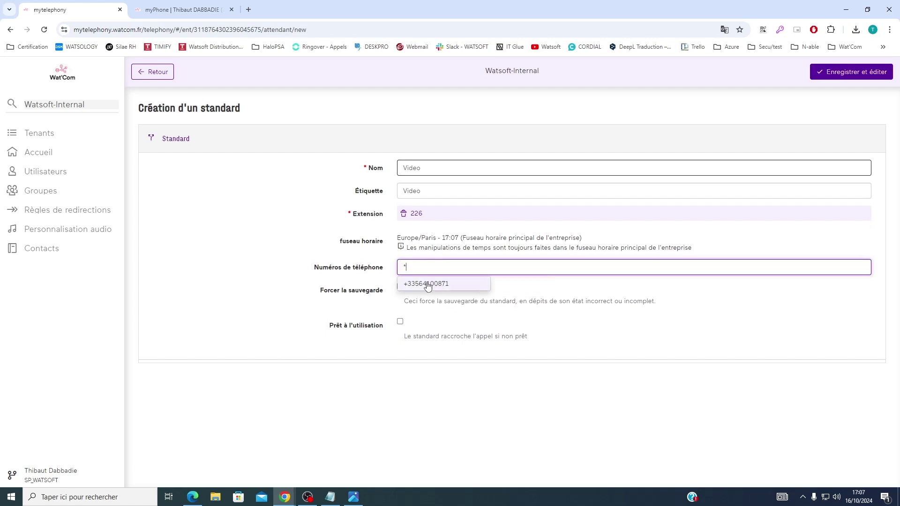
pyautogui.click(427, 283)
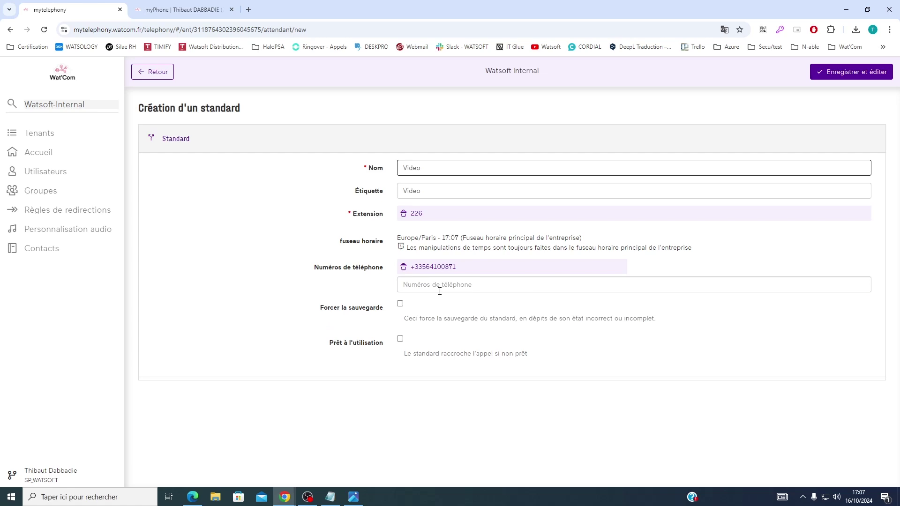
pyautogui.click(827, 72)
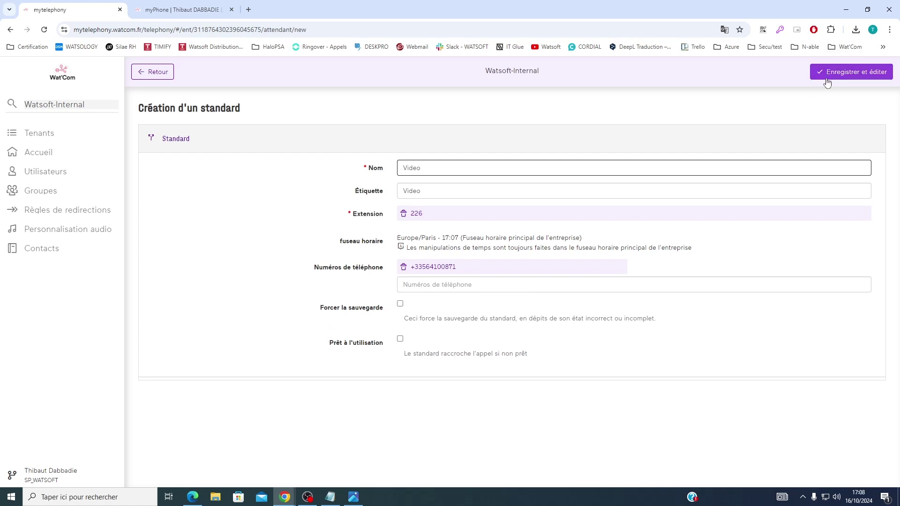
# Look over the Video standard's settings and empty actions area, and consult the call-flow diagram image.
pyautogui.scroll(-1, 516, 281)
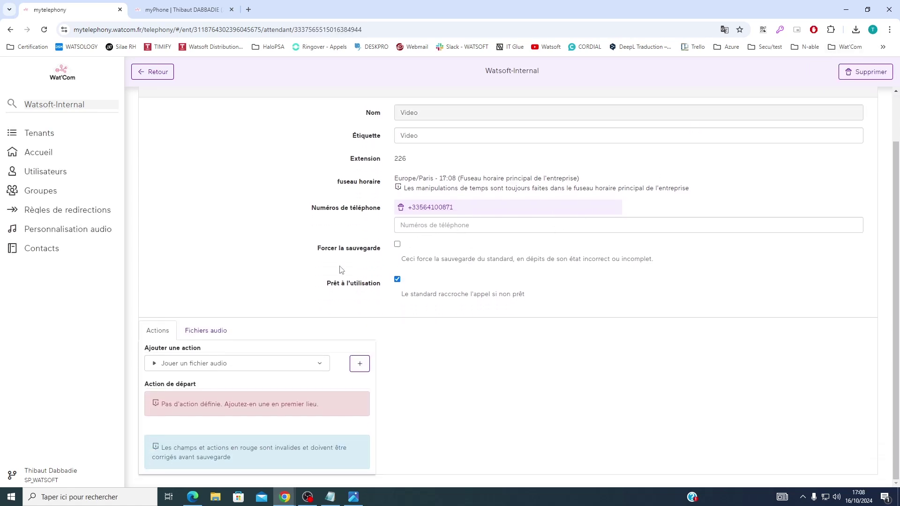
pyautogui.scroll(1, 320, 256)
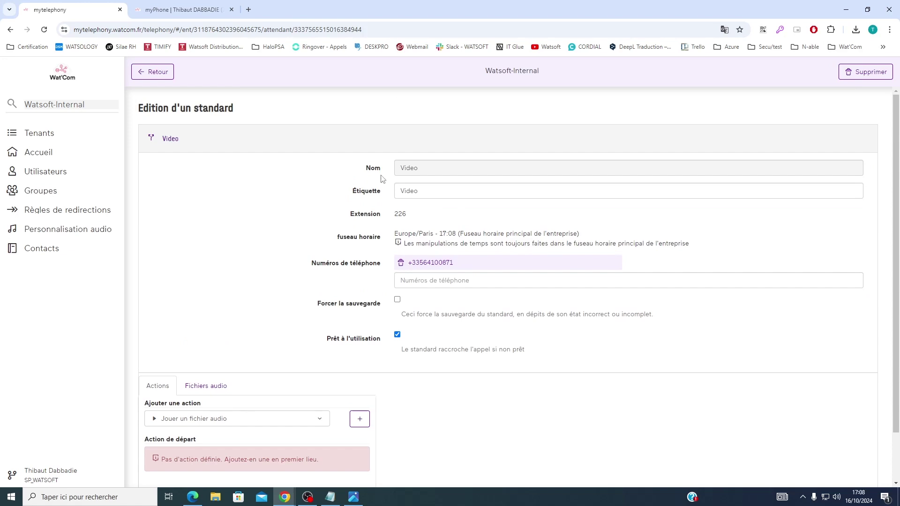
pyautogui.scroll(-1, 516, 361)
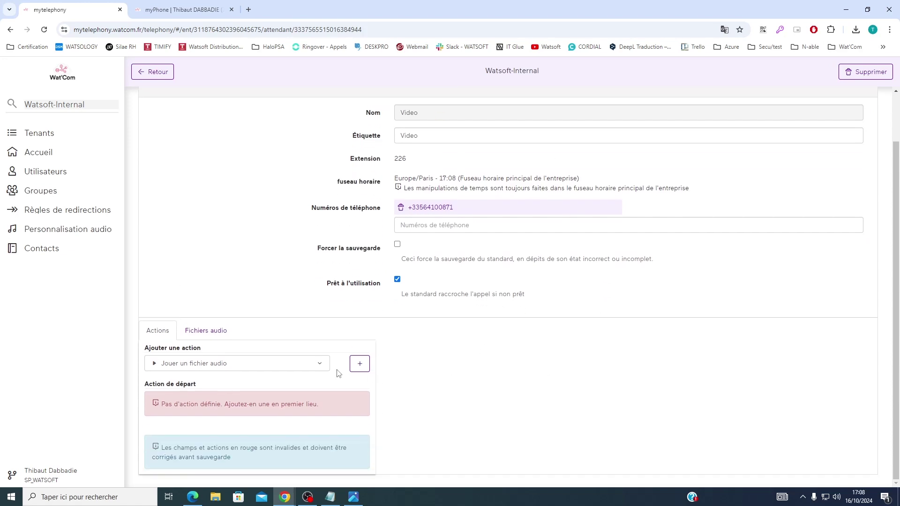
pyautogui.scroll(1, 255, 342)
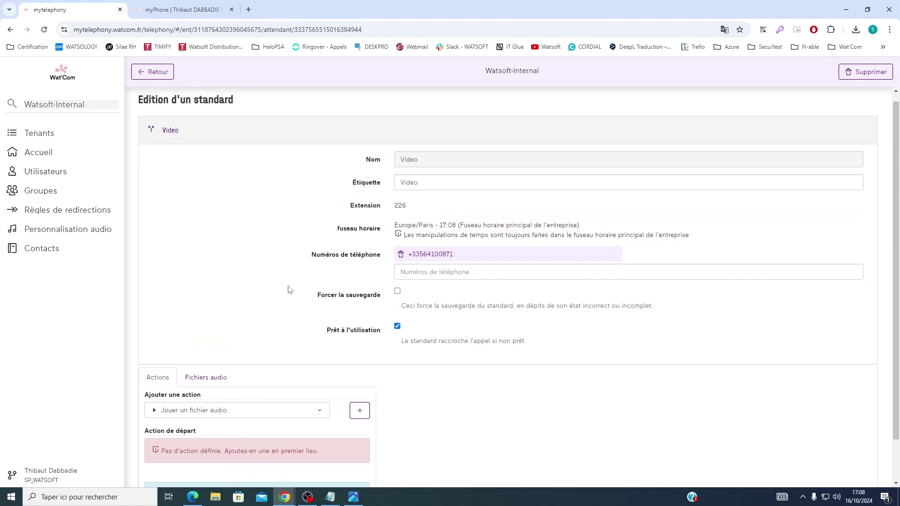
pyautogui.scroll(-1, 289, 290)
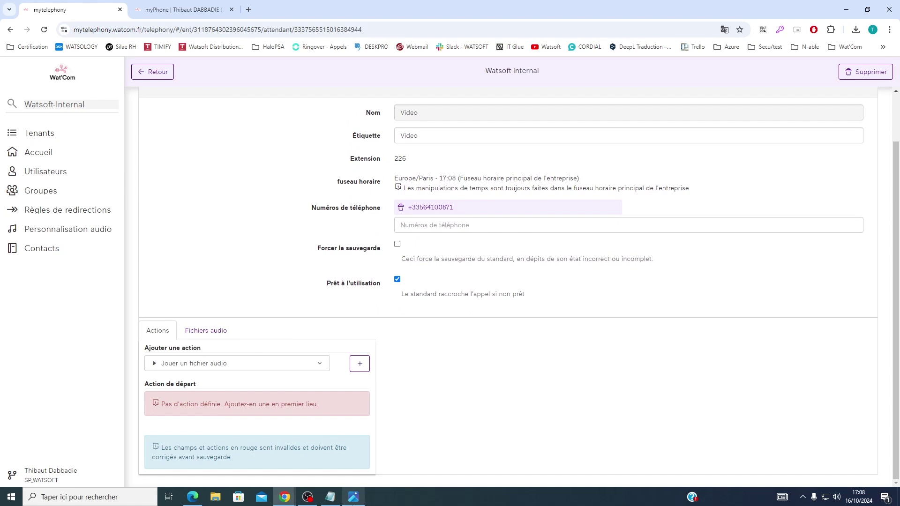
pyautogui.click(354, 497)
pyautogui.moveTo(359, 13); pyautogui.dragTo(534, 38)
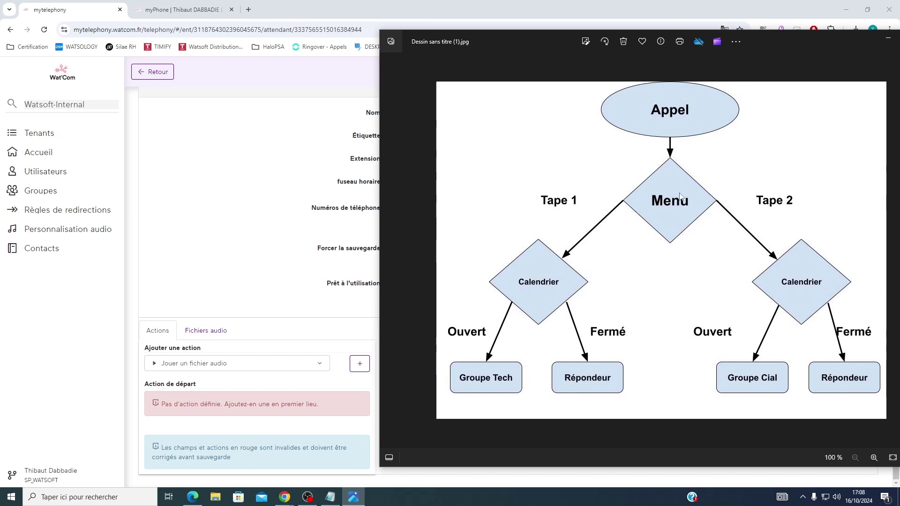
# Add an action of type "Jouer un fichier audio avec une sélection de choix" to the Video standard.
pyautogui.click(201, 364)
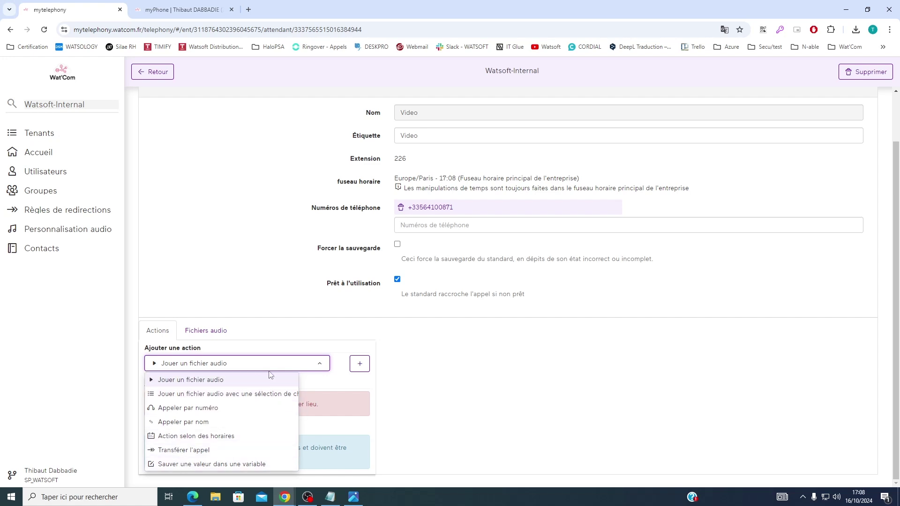
pyautogui.click(321, 366)
pyautogui.click(321, 366)
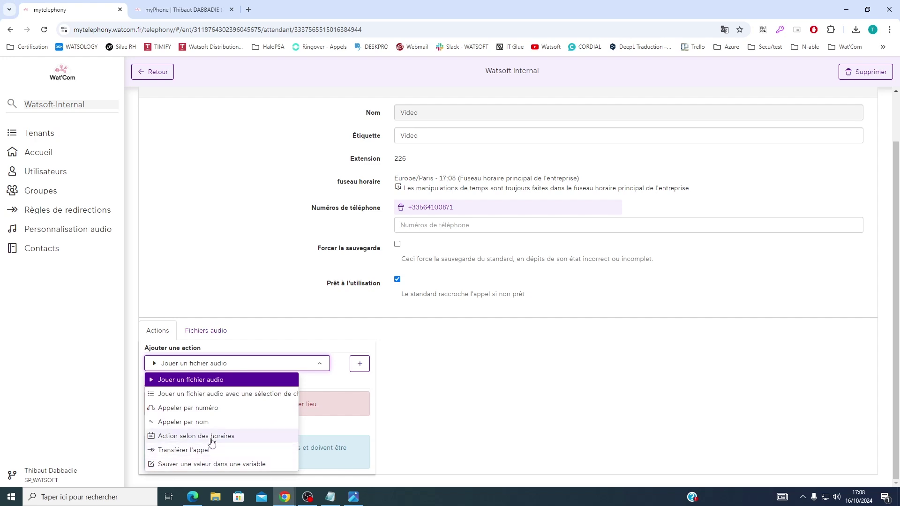
pyautogui.click(211, 395)
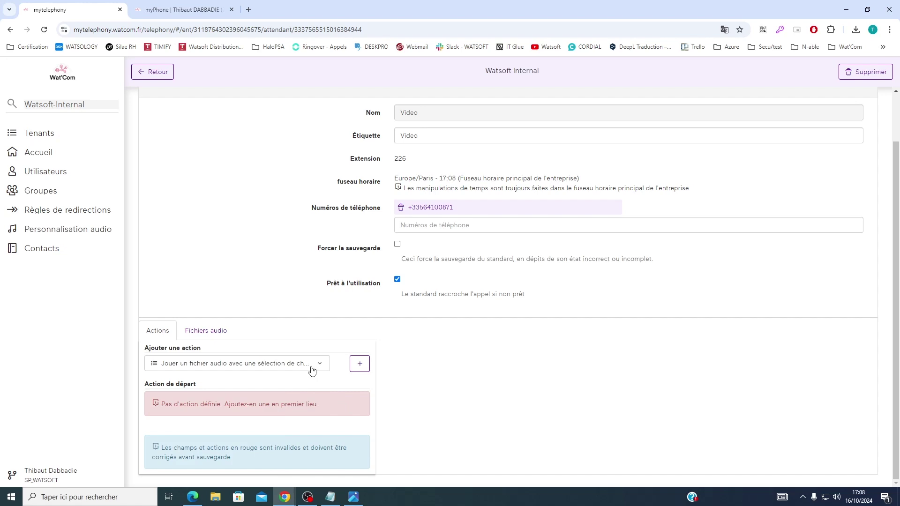
pyautogui.click(359, 364)
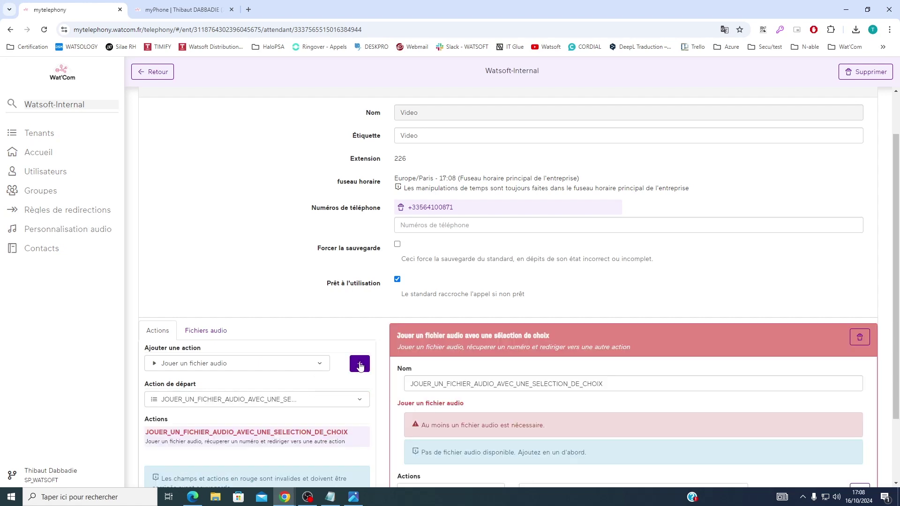
# Rename the new audio-with-choice action as Menu.
pyautogui.scroll(-1, 300, 370)
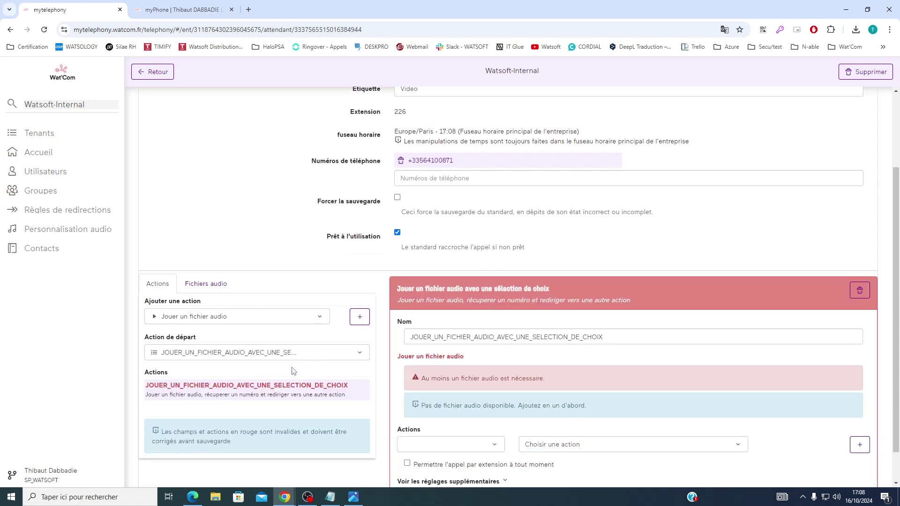
pyautogui.scroll(-1, 293, 371)
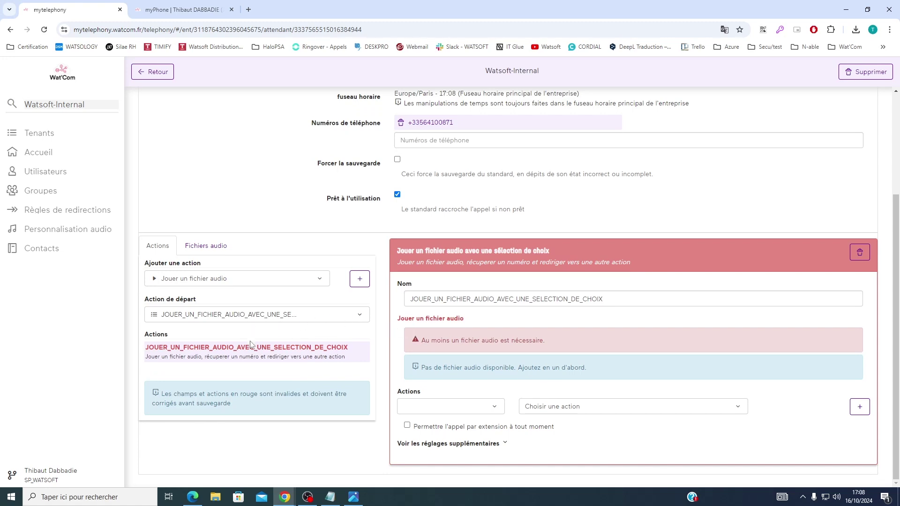
pyautogui.moveTo(607, 305); pyautogui.dragTo(400, 322)
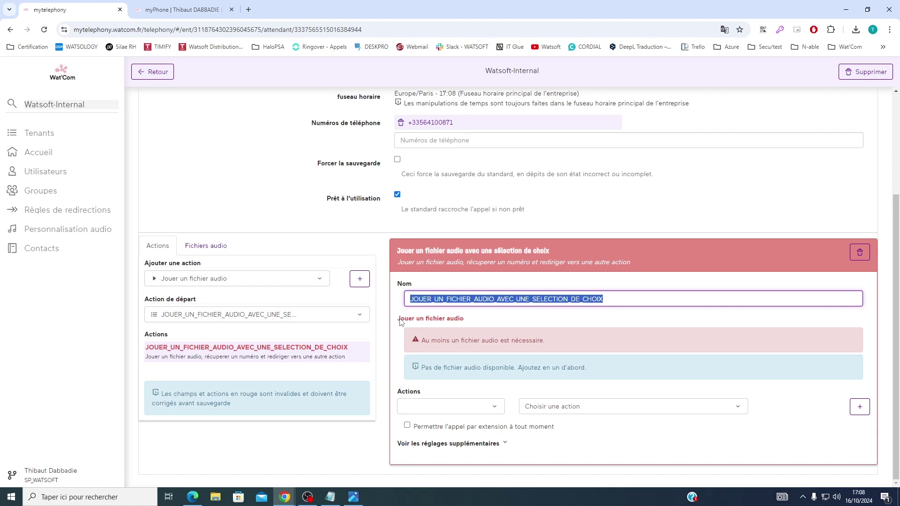
pyautogui.write('Menu')
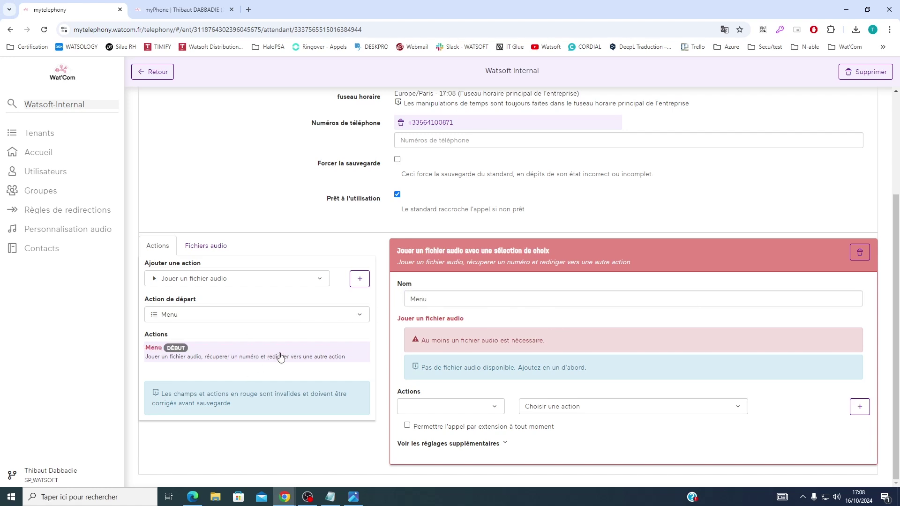
# Examine the Menu action's audio file requirement and the save options available for the Video standard.
pyautogui.scroll(1, 323, 356)
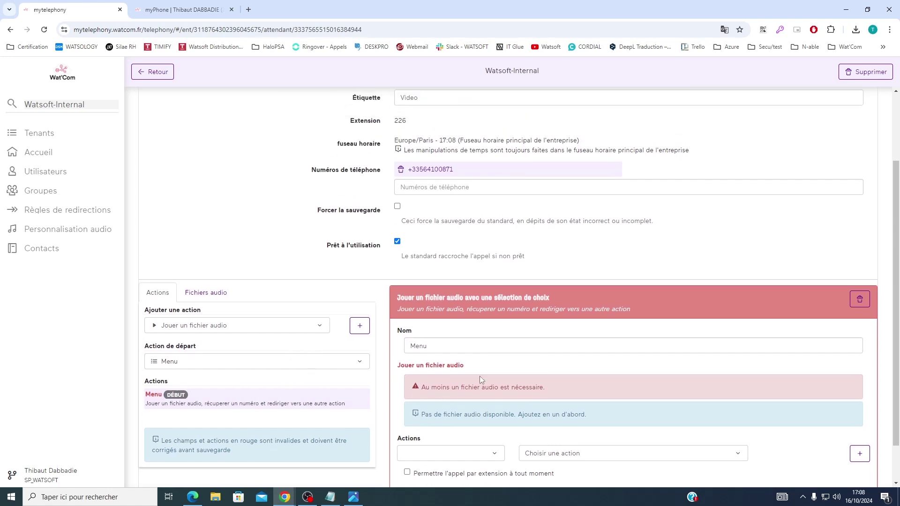
pyautogui.scroll(-1, 288, 396)
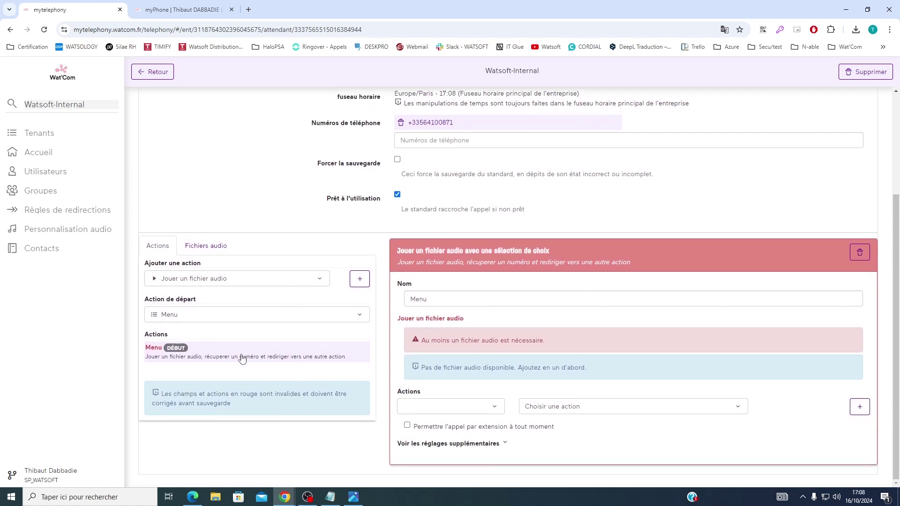
pyautogui.scroll(1, 431, 361)
pyautogui.scroll(1, 391, 370)
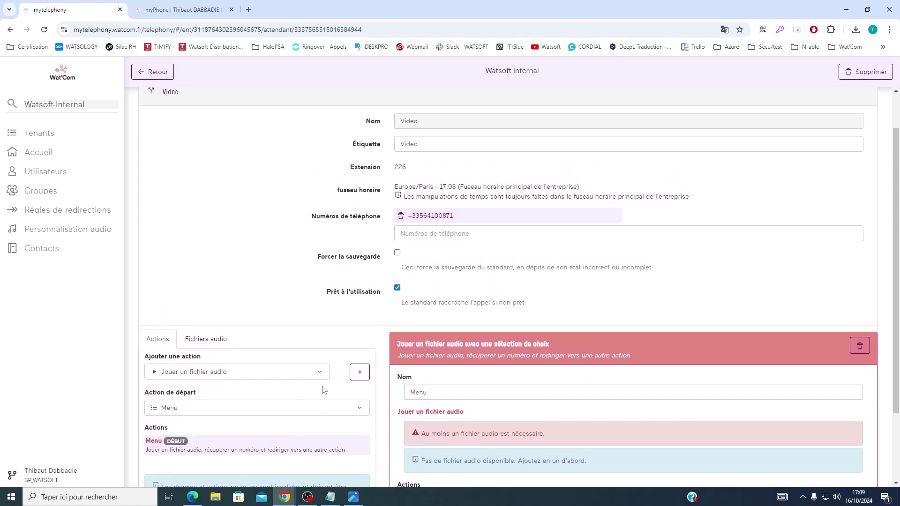
pyautogui.scroll(-1, 281, 393)
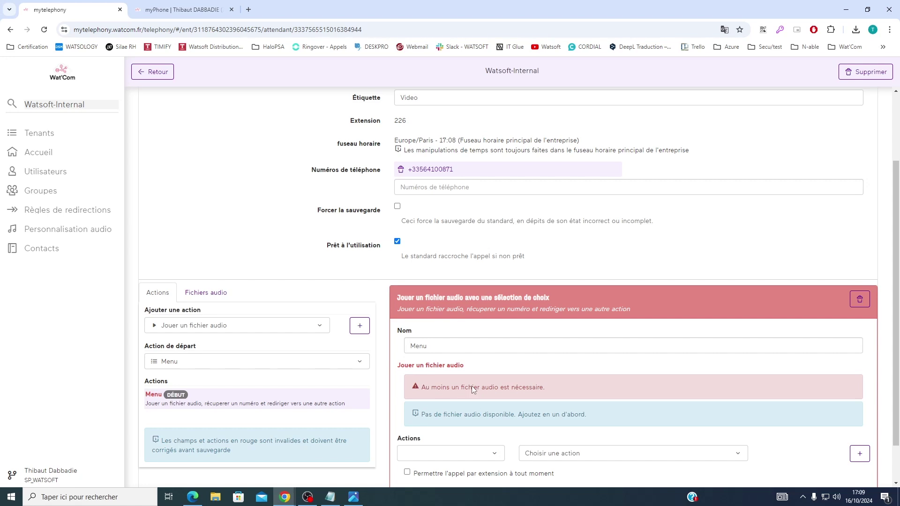
pyautogui.scroll(1, 471, 386)
pyautogui.scroll(1, 461, 389)
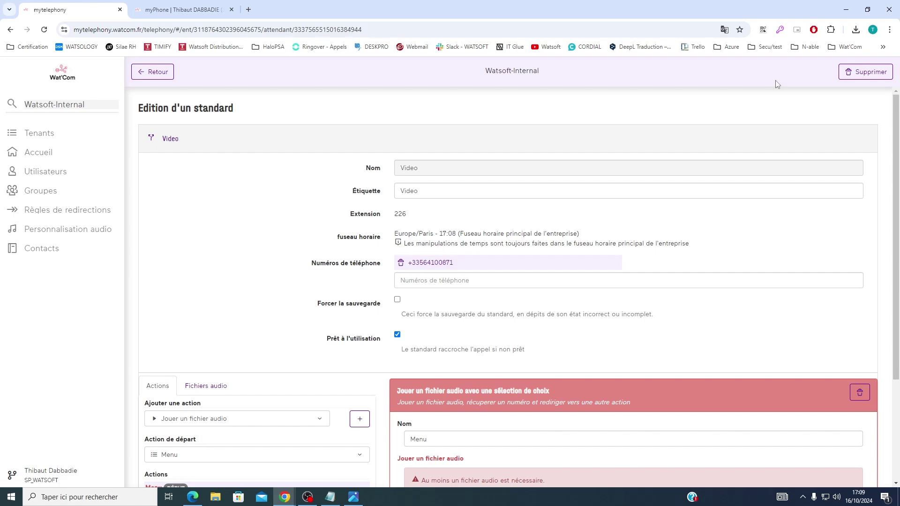
# Enable Forcer la sauvegarde for the Video standard and save it in its incomplete state.
pyautogui.scroll(-3, 596, 305)
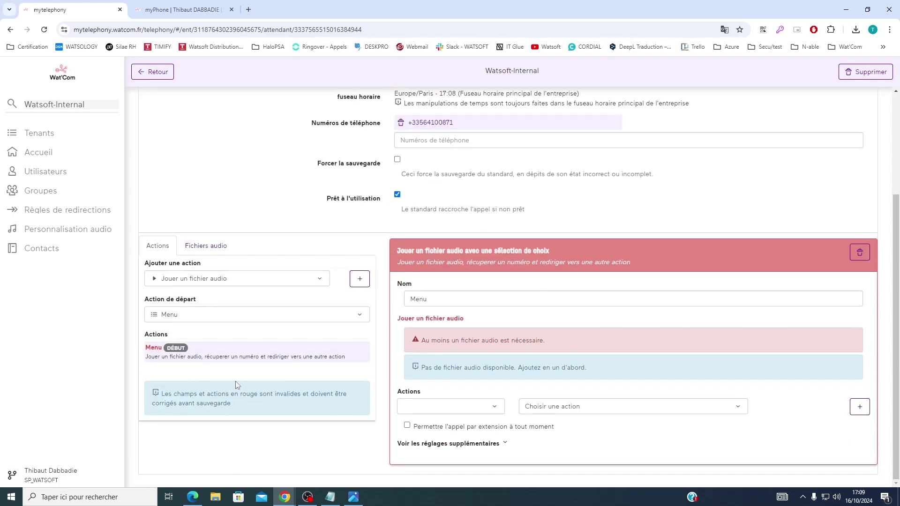
pyautogui.scroll(1, 486, 329)
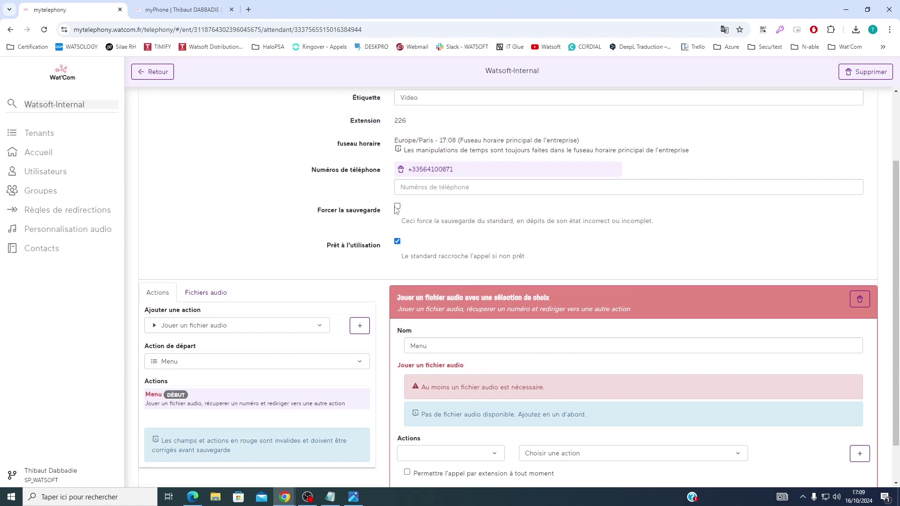
pyautogui.click(397, 207)
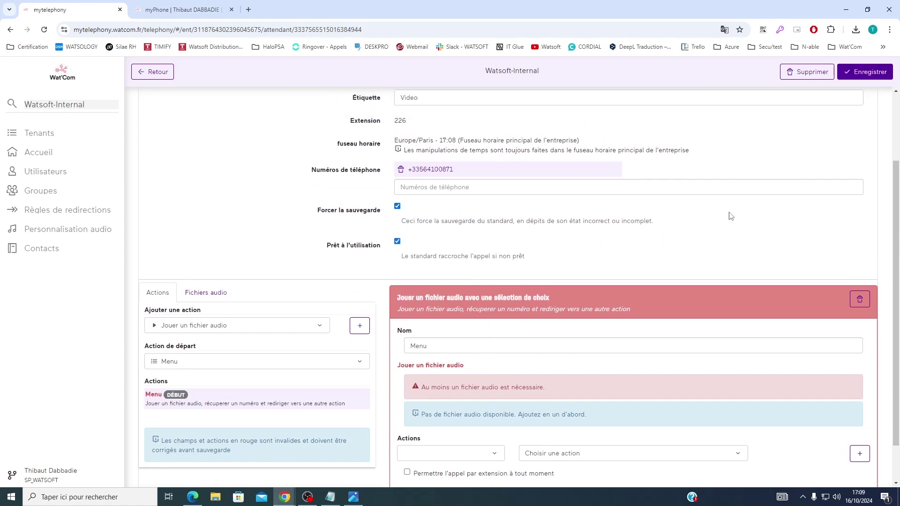
pyautogui.click(856, 73)
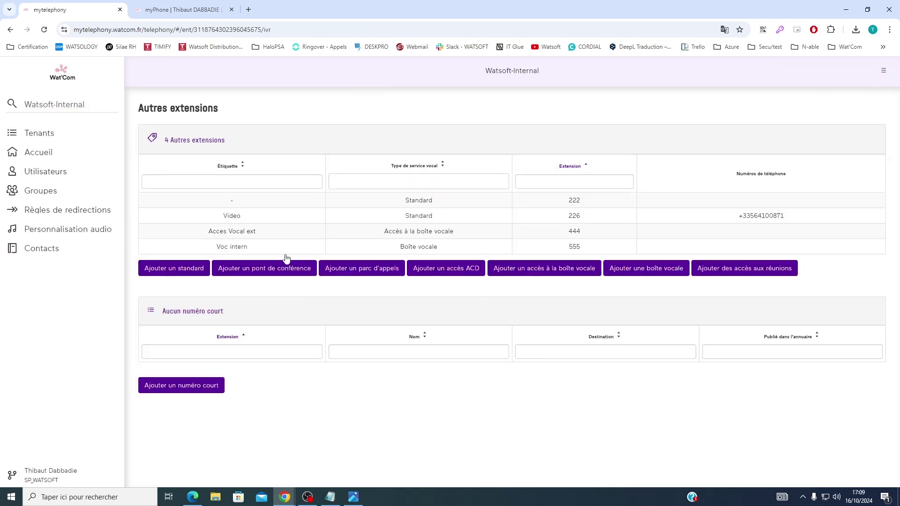
# Reopen the Video standard at extension 226 from the Autres extensions list and return to its actions.
pyautogui.click(287, 203)
pyautogui.click(152, 73)
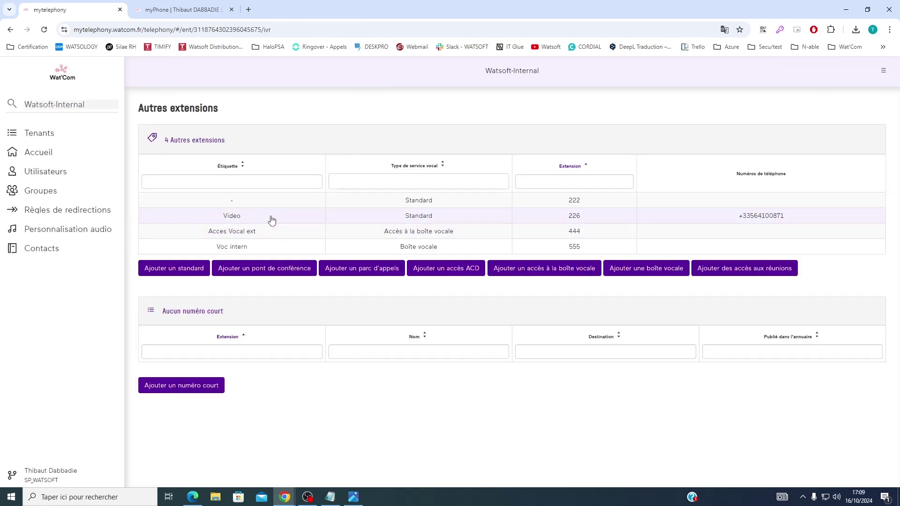
pyautogui.click(271, 221)
pyautogui.scroll(-3, 436, 388)
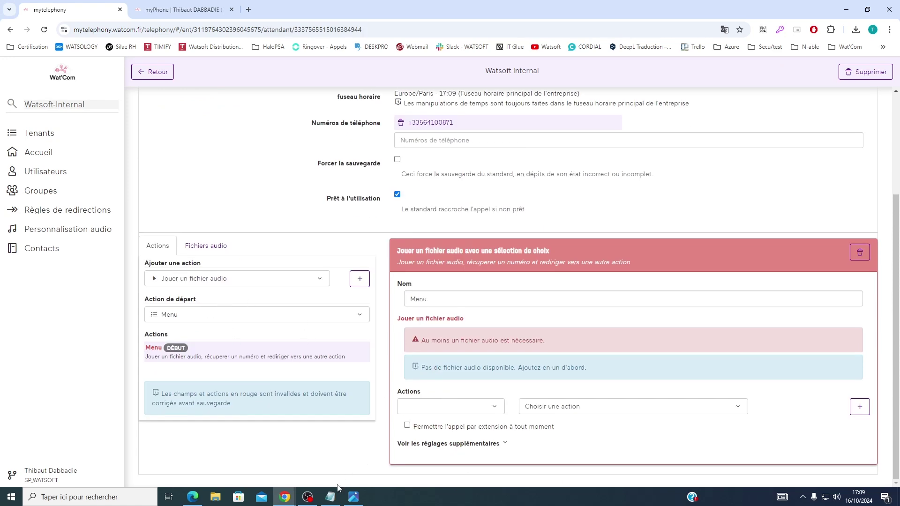
# Consult the call-flow diagram and add an "Action selon des horaires" action named Calendrier1 to the Video standard.
pyautogui.click(353, 496)
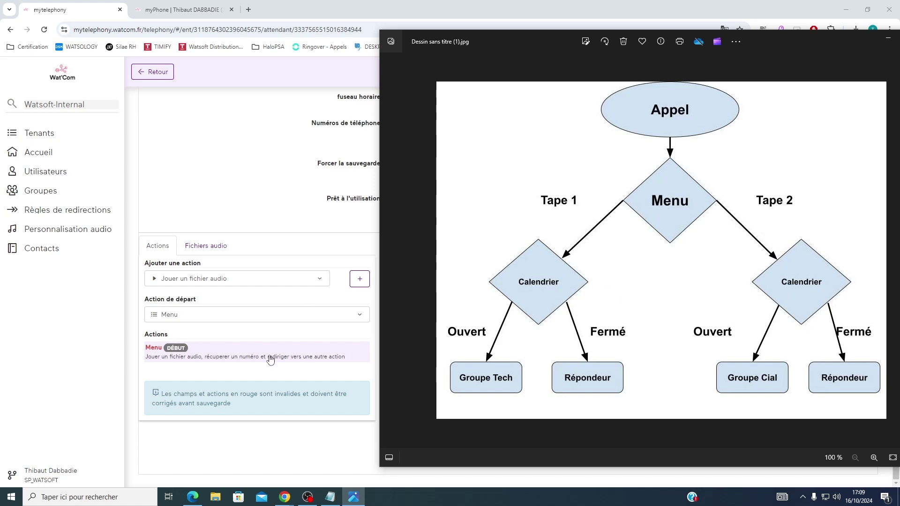
pyautogui.click(251, 375)
pyautogui.click(230, 280)
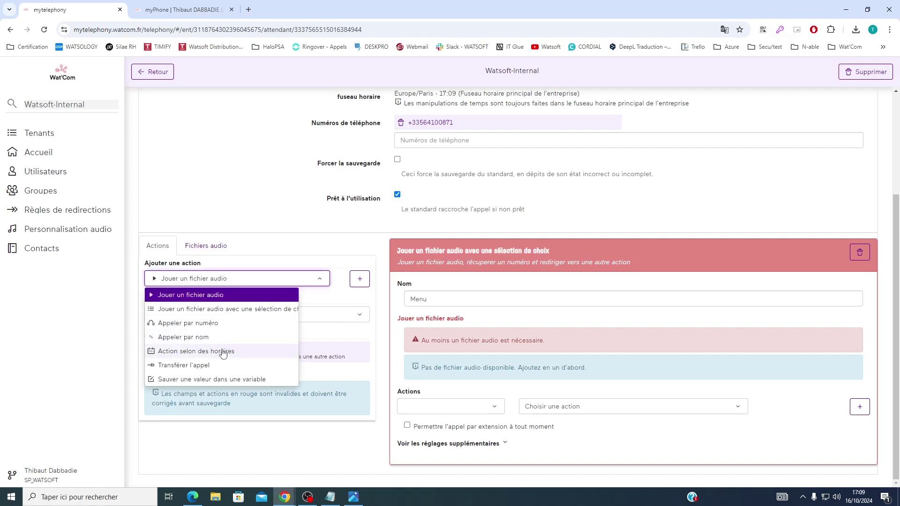
pyautogui.click(223, 353)
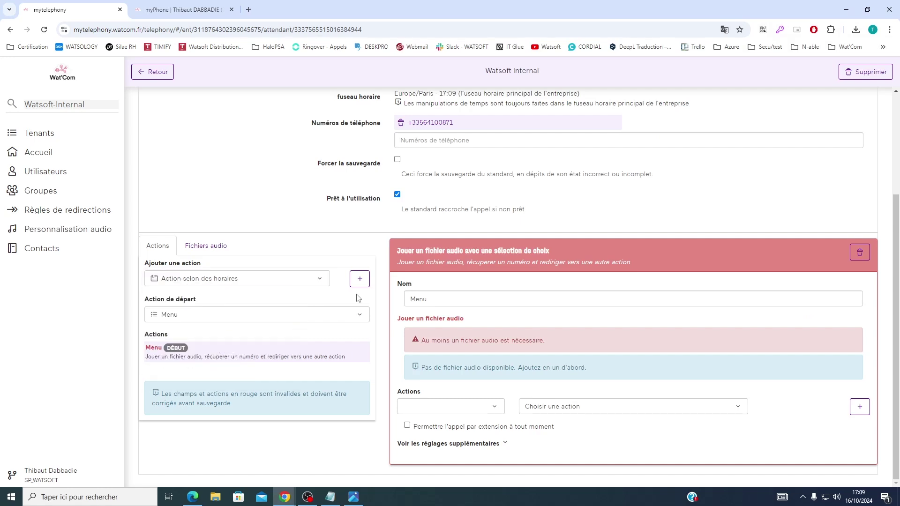
pyautogui.click(361, 283)
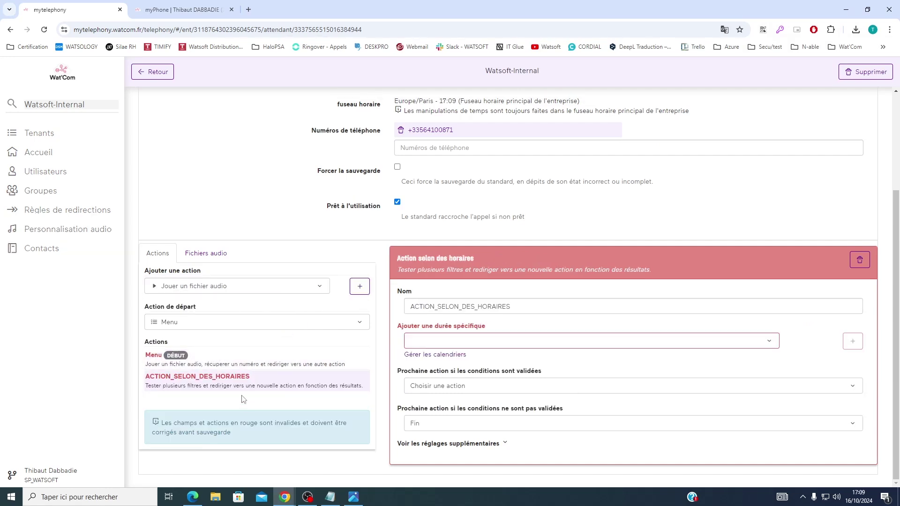
pyautogui.moveTo(548, 300); pyautogui.dragTo(391, 307)
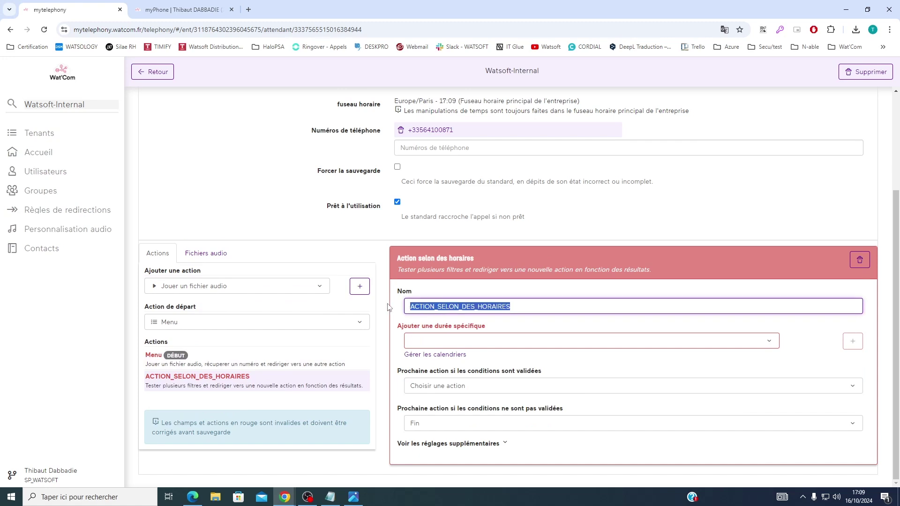
pyautogui.write('Calendrier1')
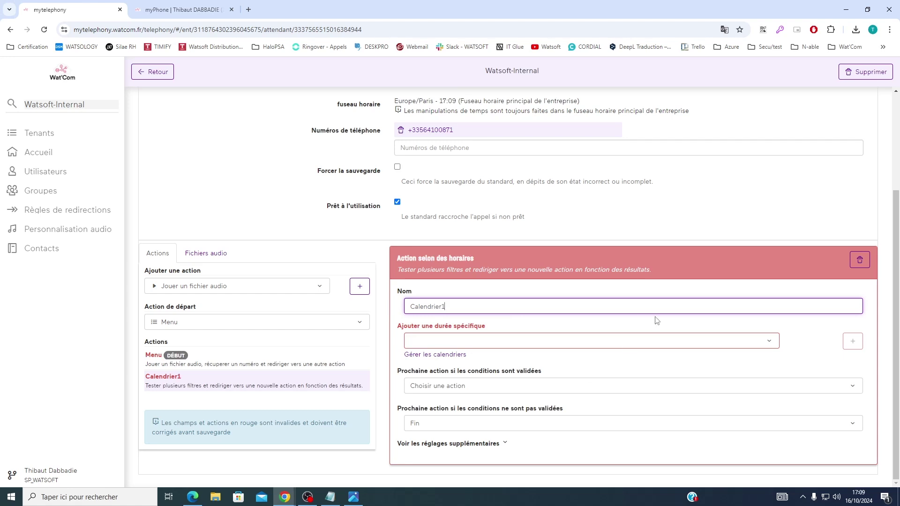
# Add the testcal calendar as a duration of the Calendrier1 action.
pyautogui.click(467, 342)
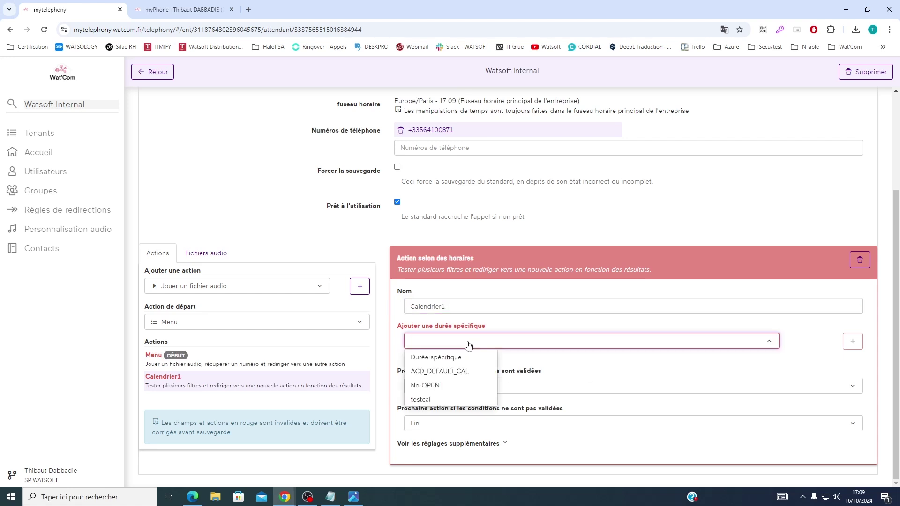
pyautogui.click(445, 399)
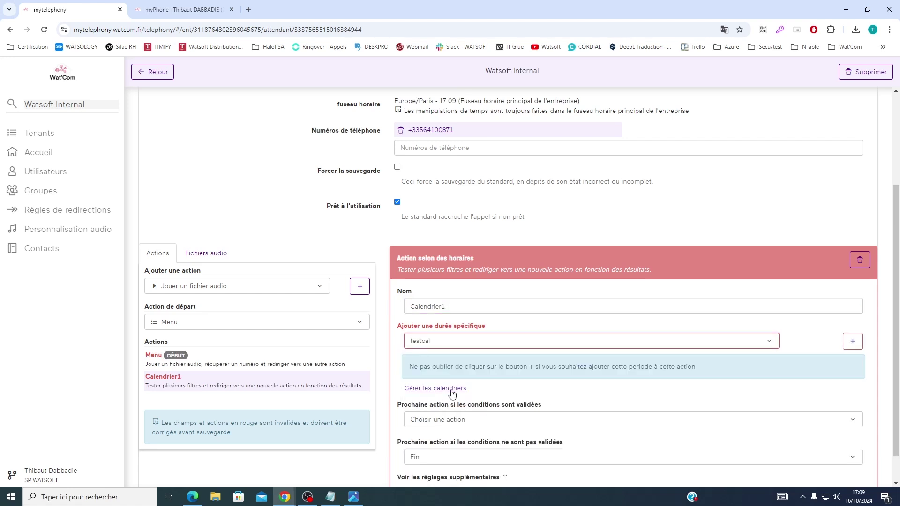
pyautogui.click(852, 340)
pyautogui.scroll(-1, 682, 358)
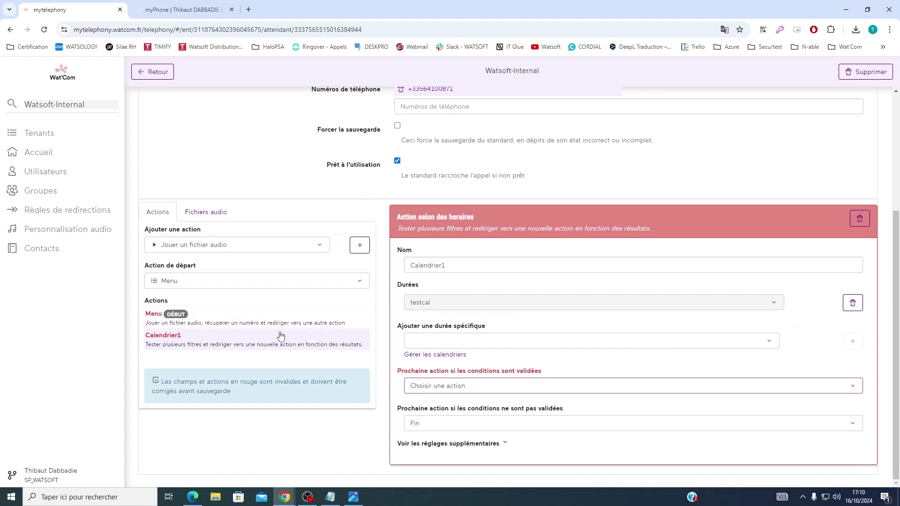
# Add a second "Action selon des horaires" action to the standard and name it Calendrier2.
pyautogui.click(275, 249)
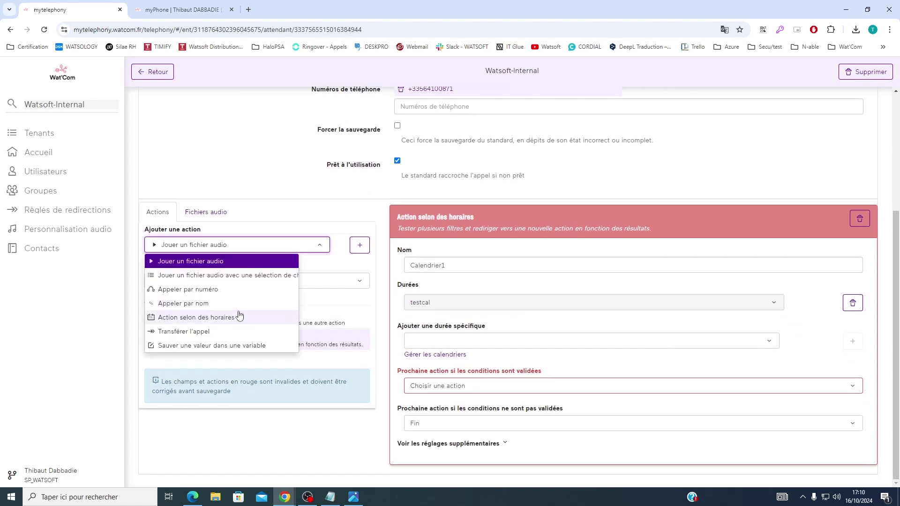
pyautogui.click(234, 318)
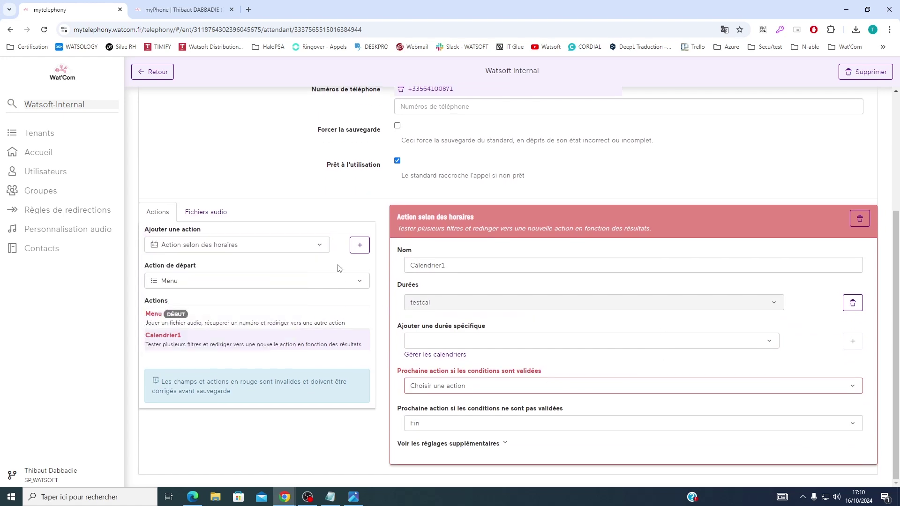
pyautogui.click(359, 245)
pyautogui.moveTo(538, 305); pyautogui.dragTo(403, 305)
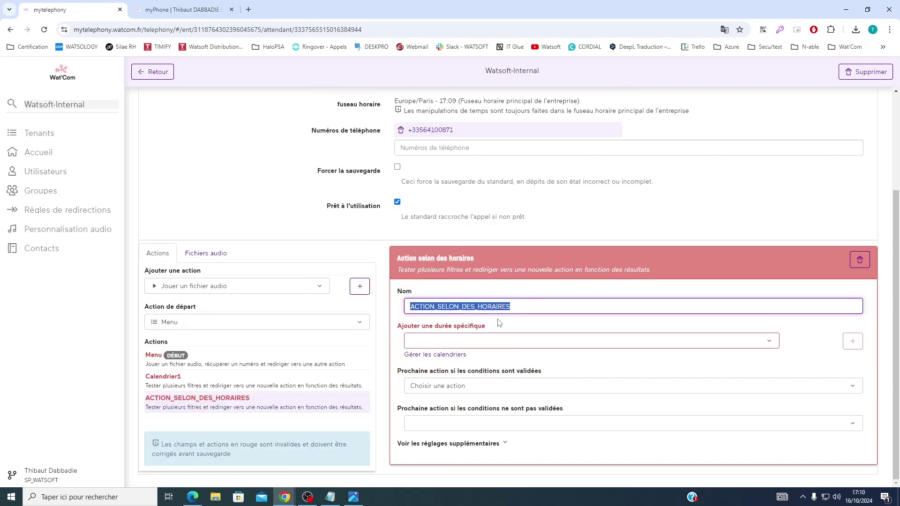
pyautogui.write('Calendrier2')
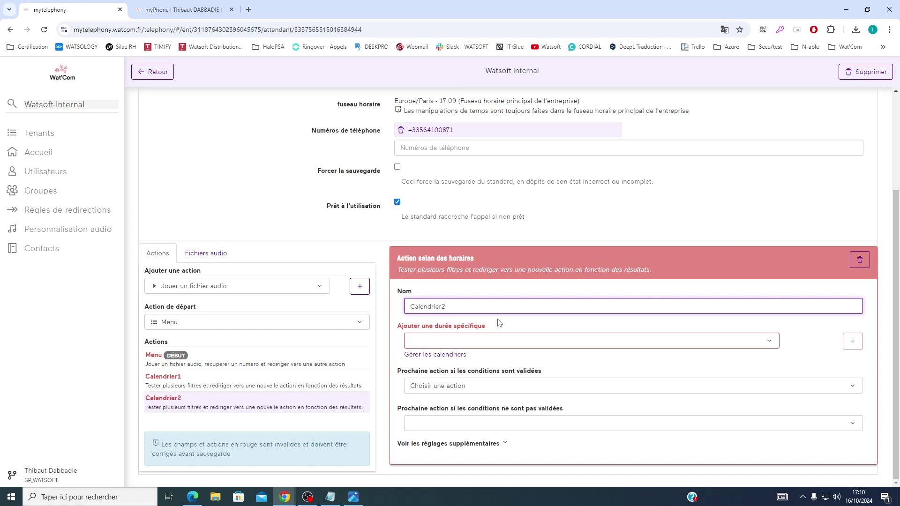
# Add the testcal calendar as a duration of the Calendrier2 action.
pyautogui.click(524, 343)
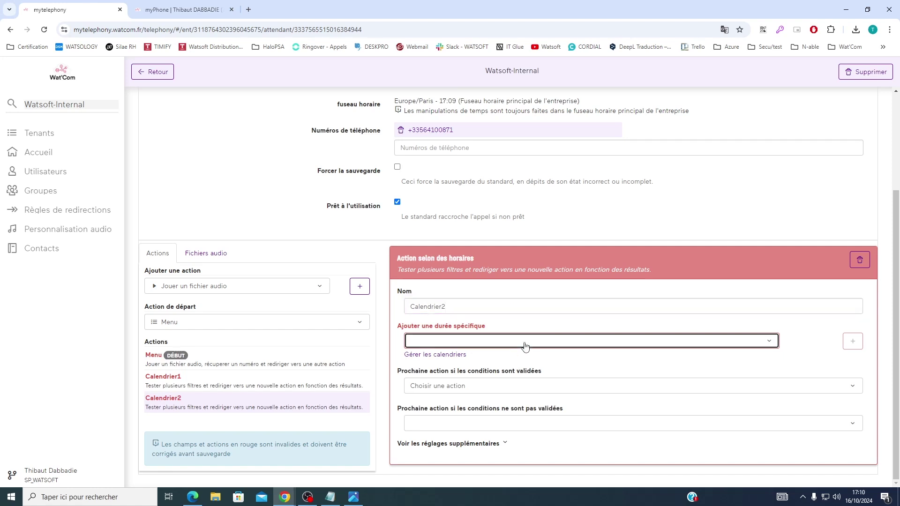
pyautogui.click(459, 399)
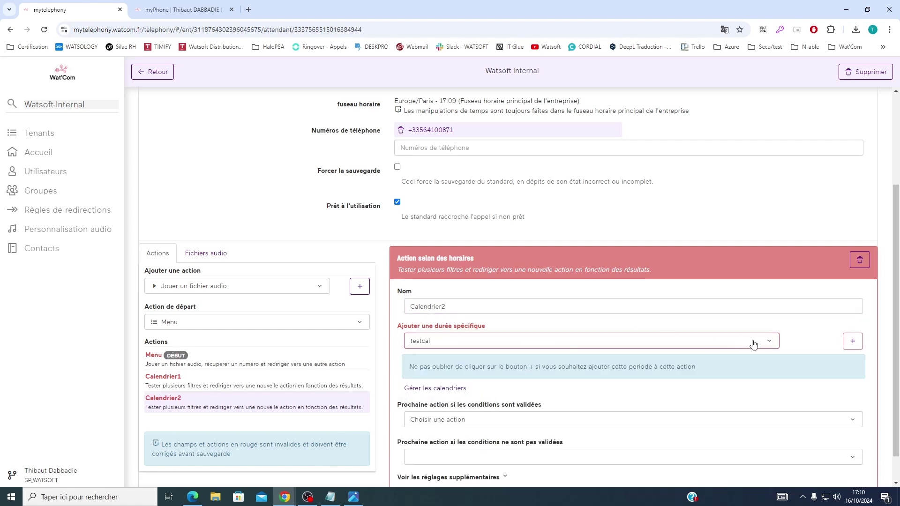
pyautogui.click(853, 342)
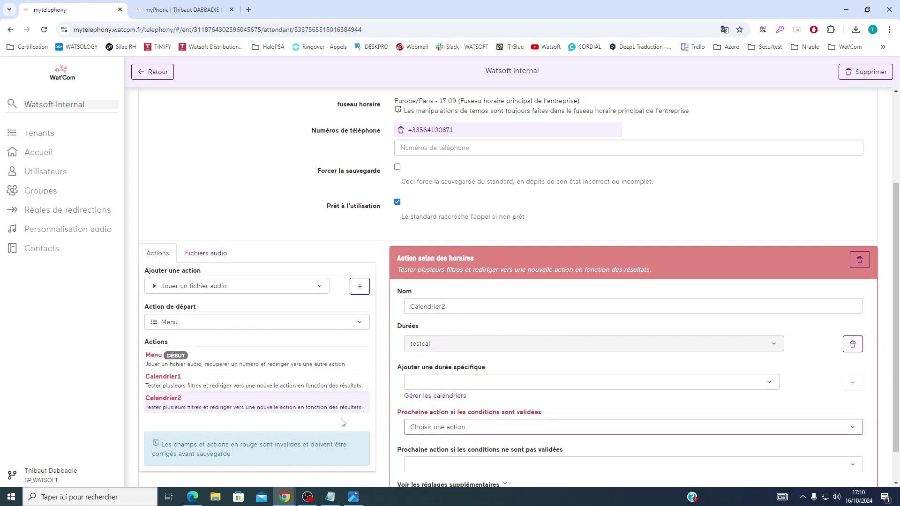
# Consult the call-flow diagram and add four "Transférer l'appel" actions to the standard.
pyautogui.click(353, 497)
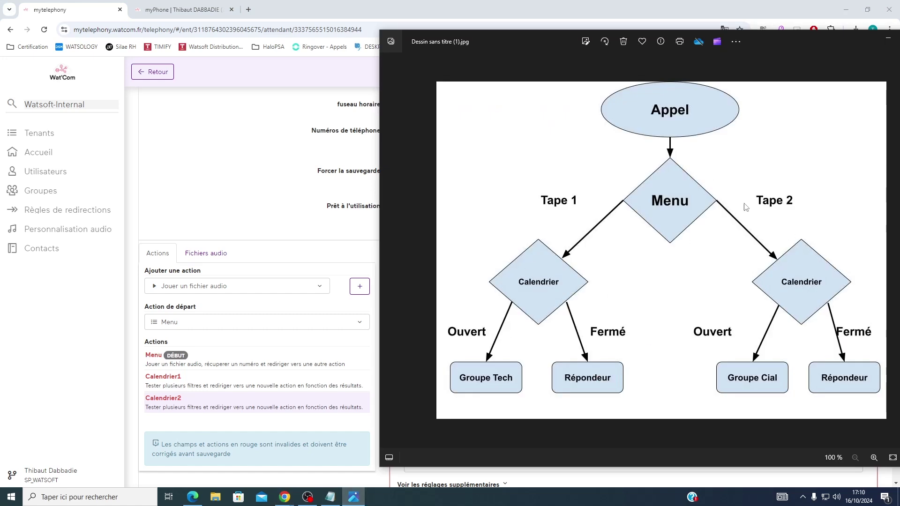
pyautogui.click(246, 423)
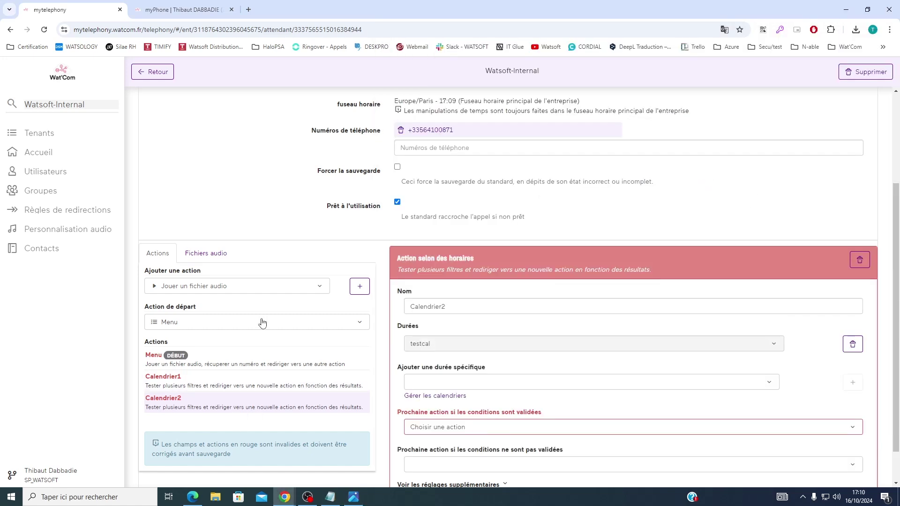
pyautogui.click(246, 289)
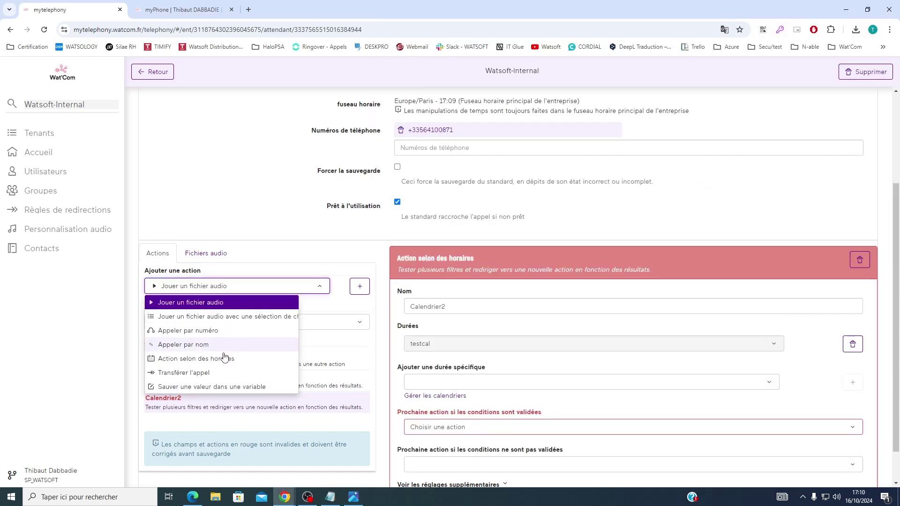
pyautogui.click(171, 378)
pyautogui.click(358, 285)
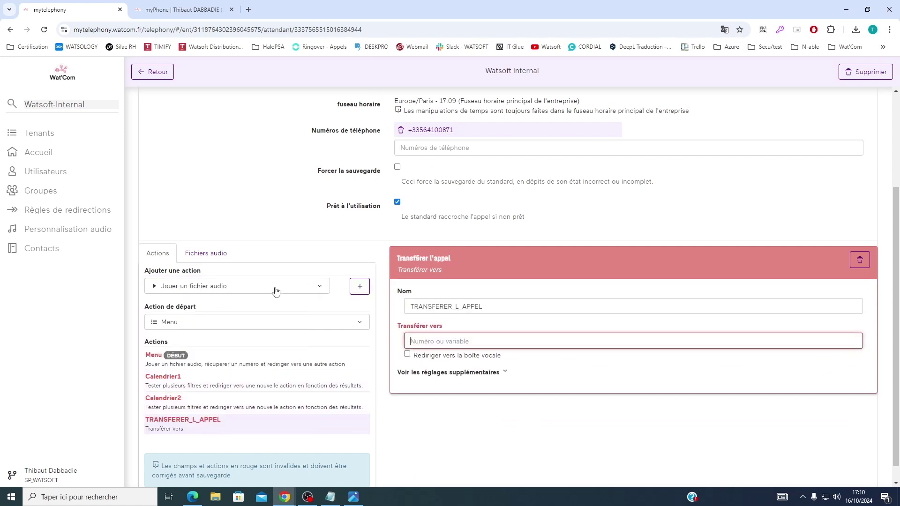
pyautogui.click(275, 287)
pyautogui.click(199, 371)
pyautogui.click(359, 286)
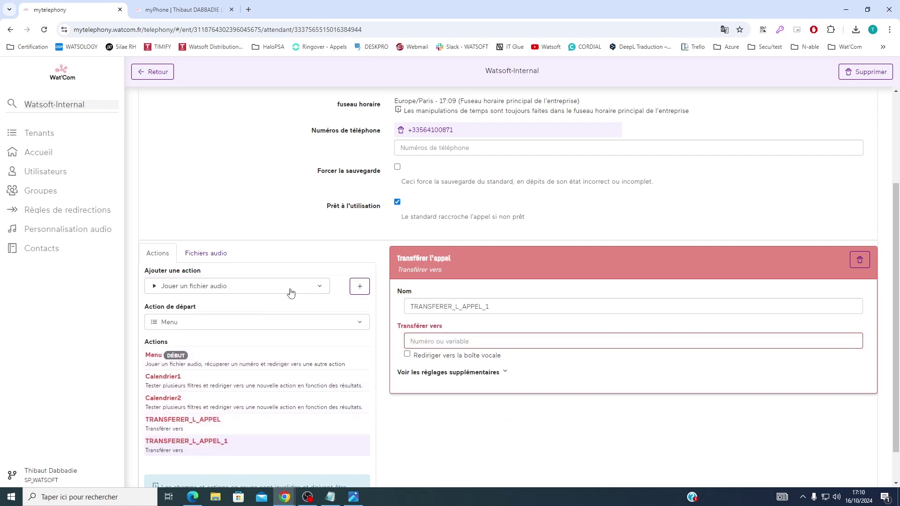
pyautogui.click(291, 287)
pyautogui.click(237, 372)
pyautogui.click(363, 287)
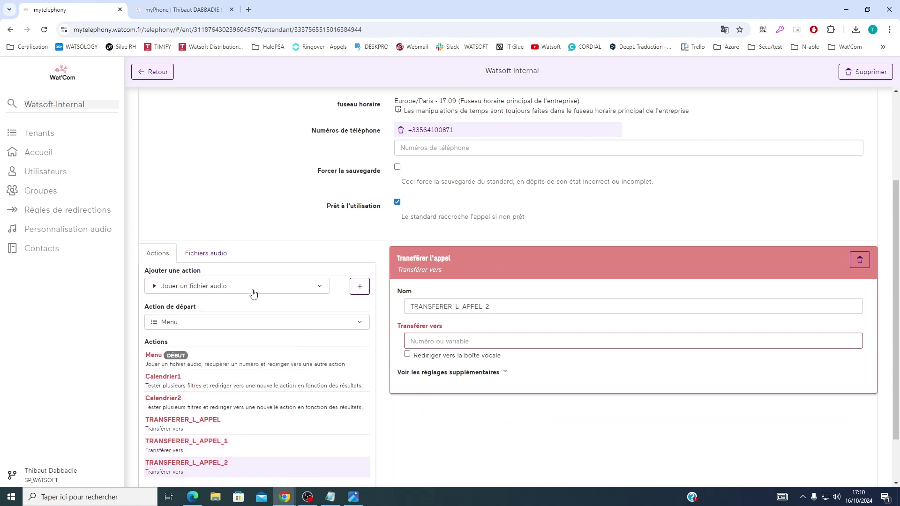
pyautogui.click(251, 289)
pyautogui.click(237, 372)
pyautogui.click(359, 287)
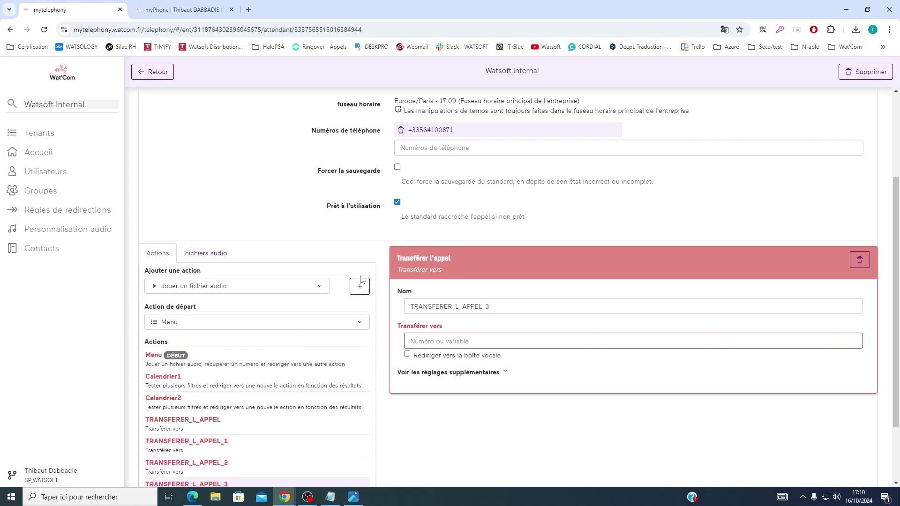
# Rename the first transfer action TRANSFERER_Groupe-Tech and set its destination to 204 Groupe Tech.
pyautogui.scroll(-2, 259, 396)
pyautogui.click(237, 342)
pyautogui.moveTo(483, 224); pyautogui.dragTo(454, 227)
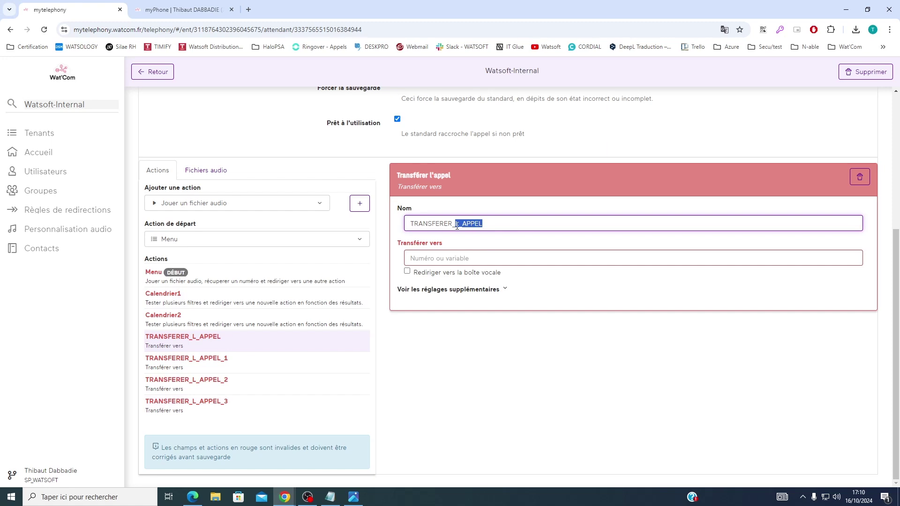
pyautogui.write('GRoupe-Tech')
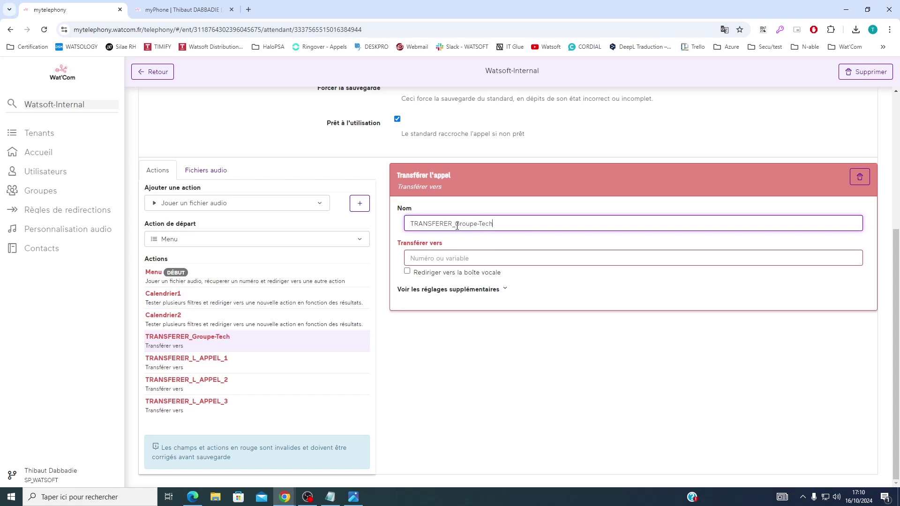
pyautogui.click(465, 259)
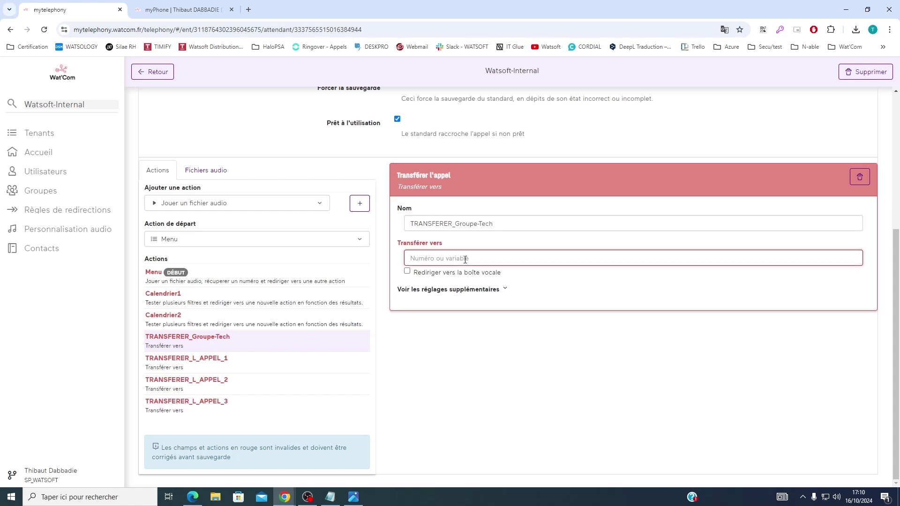
pyautogui.write('2')
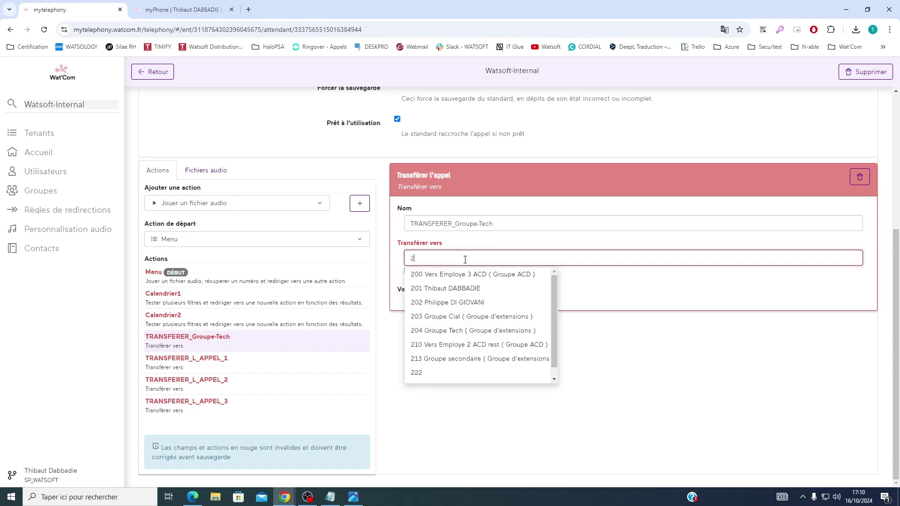
pyautogui.click(470, 333)
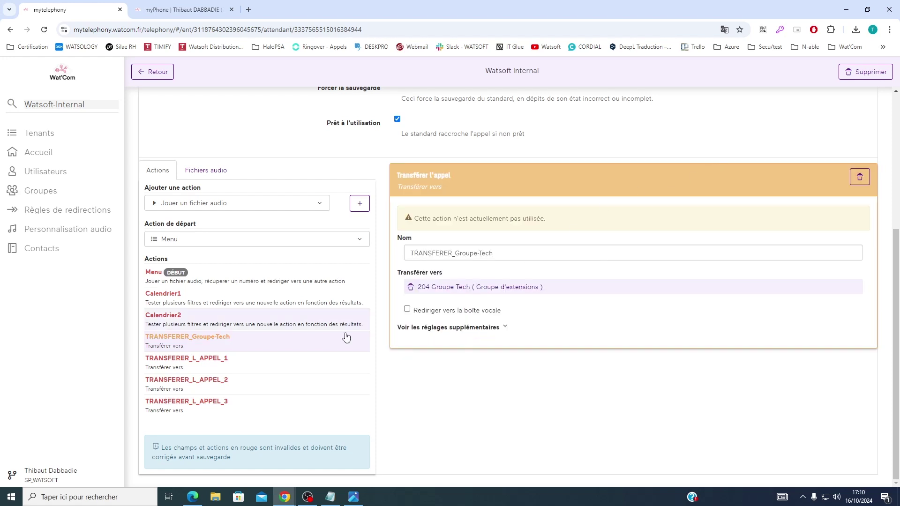
# Rename the second transfer action TRANSFERER_Groupe-Tech-repondeur, targeting 204 Groupe Tech with "Rediriger vers la boîte vocale" enabled.
pyautogui.click(237, 368)
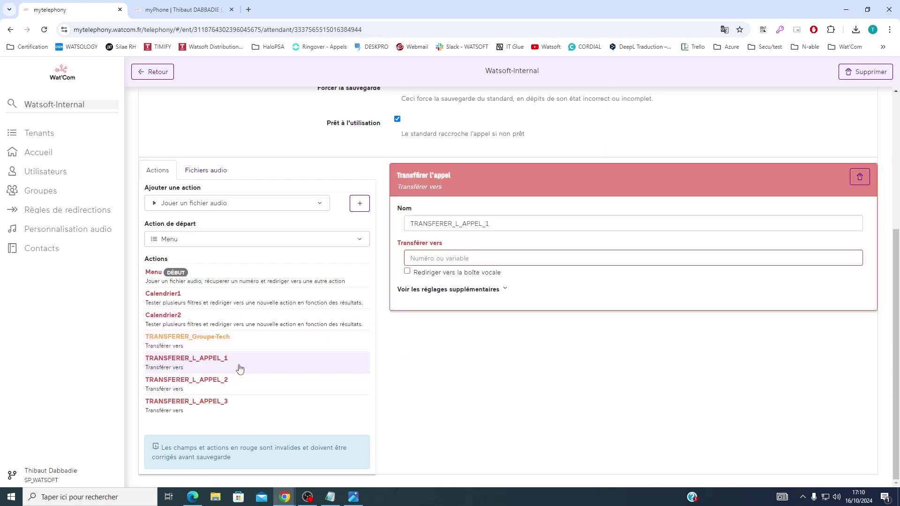
pyautogui.click(489, 224)
pyautogui.moveTo(489, 224); pyautogui.dragTo(458, 224)
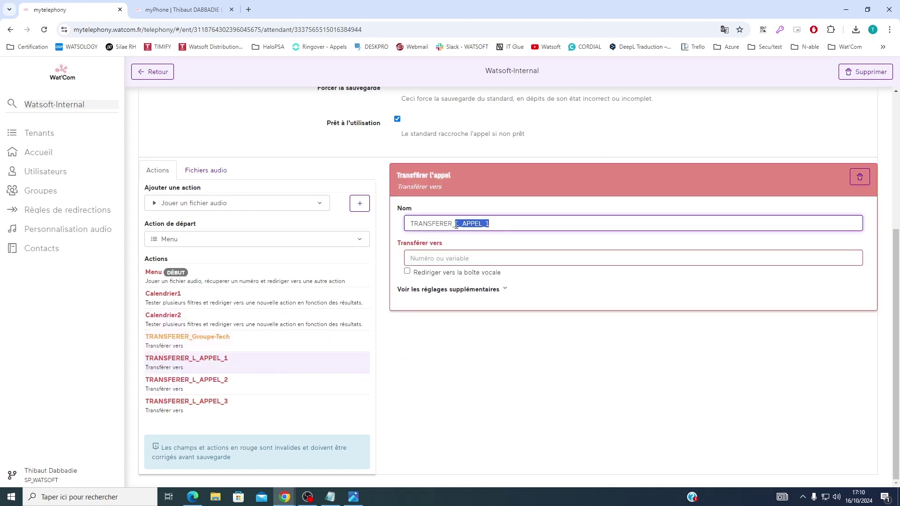
pyautogui.write('Groupe-Tech-re')
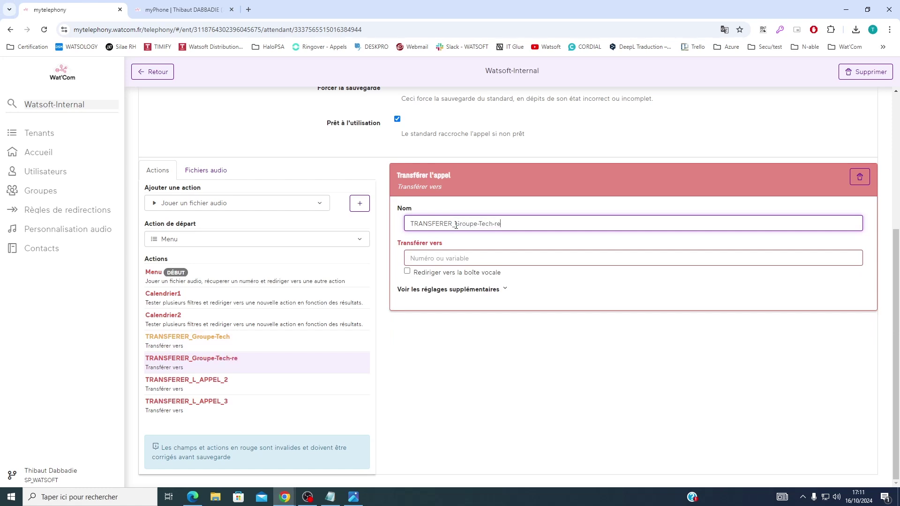
pyautogui.write('ur')
pyautogui.click(453, 258)
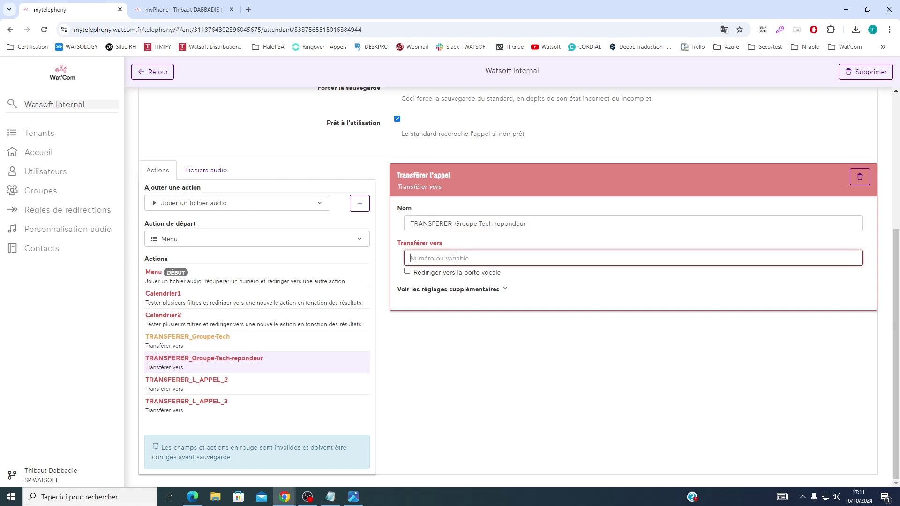
pyautogui.write('20')
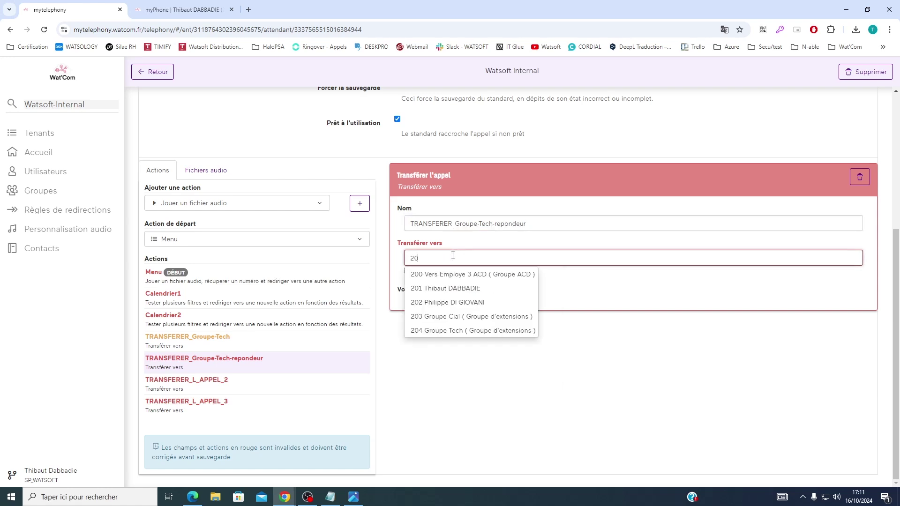
pyautogui.click(438, 333)
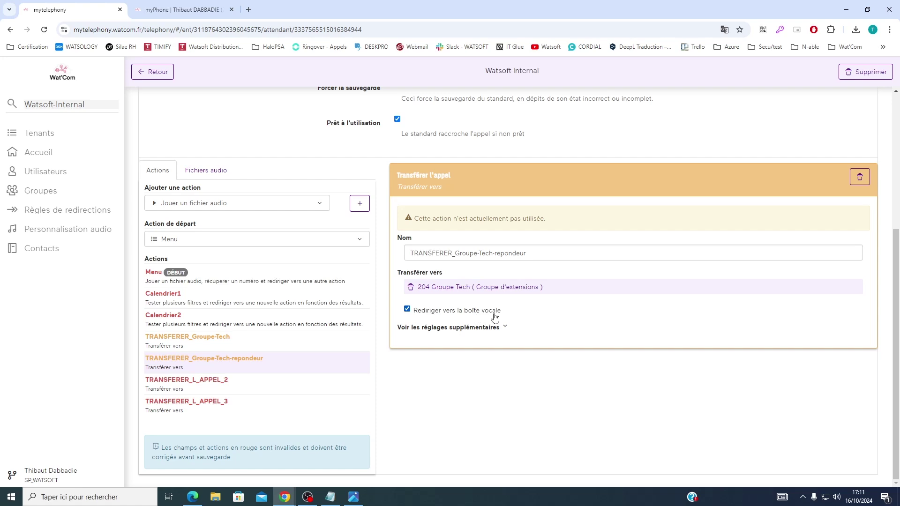
# Rename the third transfer action TRANSFERER_Groupe-Cial and set its destination to 203 Groupe Cial.
pyautogui.click(314, 381)
pyautogui.moveTo(515, 223); pyautogui.dragTo(454, 223)
pyautogui.write('Groupe-Cial')
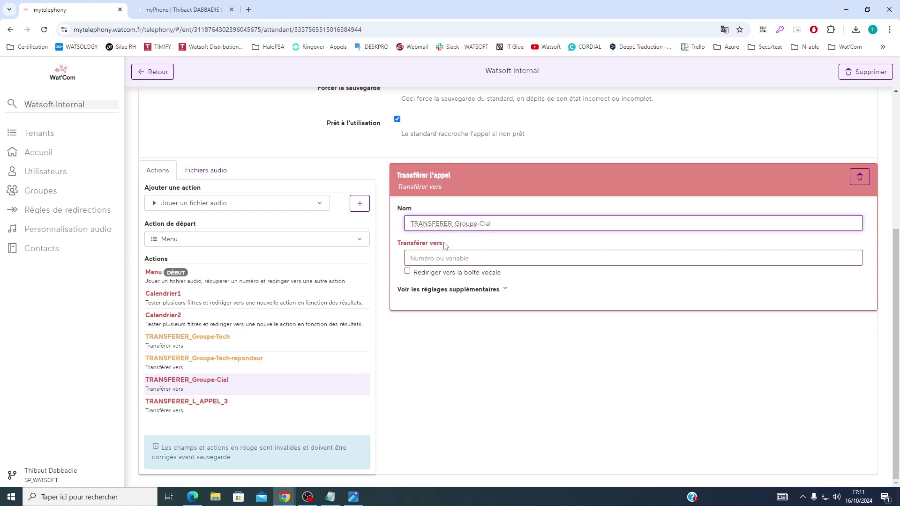
pyautogui.click(443, 256)
pyautogui.write('203')
pyautogui.click(447, 277)
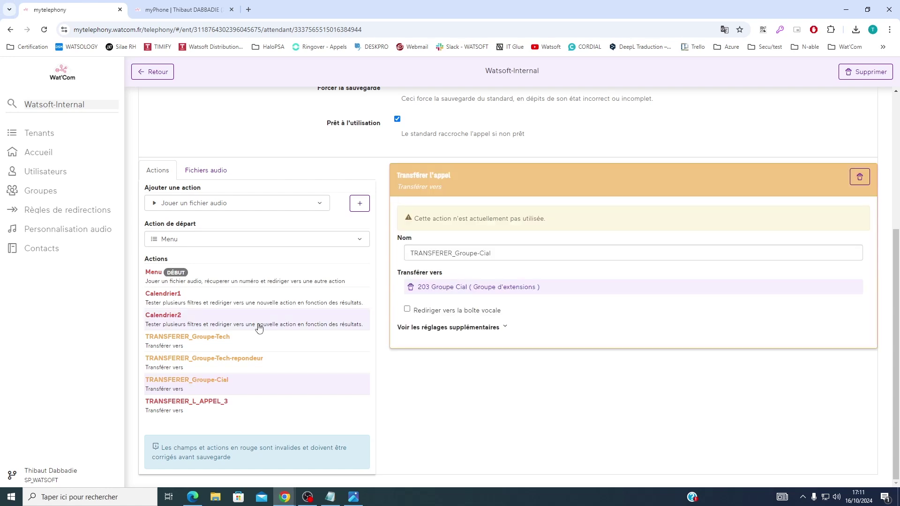
# Rename the fourth transfer action TRANSFERER_Groupe-Cial-Repondeur, targeting 203 Groupe Cial with "Rediriger vers la boîte vocale" enabled.
pyautogui.click(213, 401)
pyautogui.moveTo(488, 224); pyautogui.dragTo(454, 225)
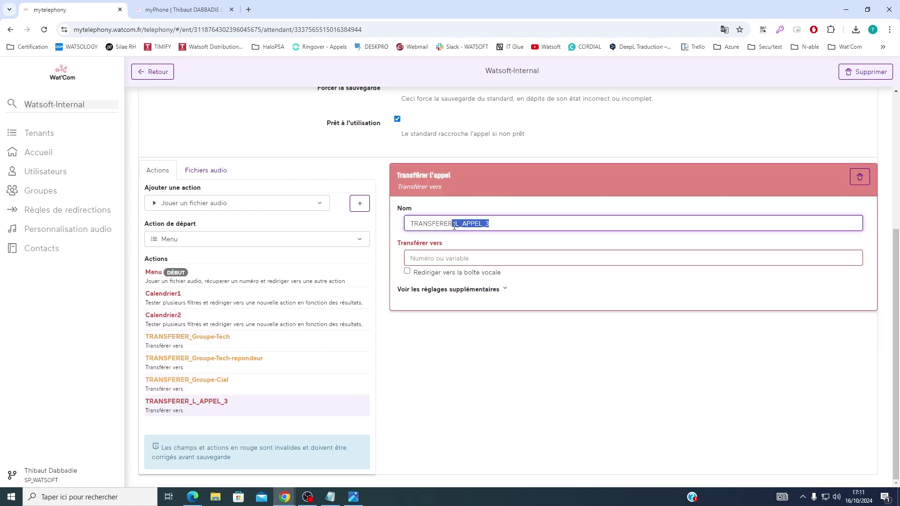
pyautogui.write('C')
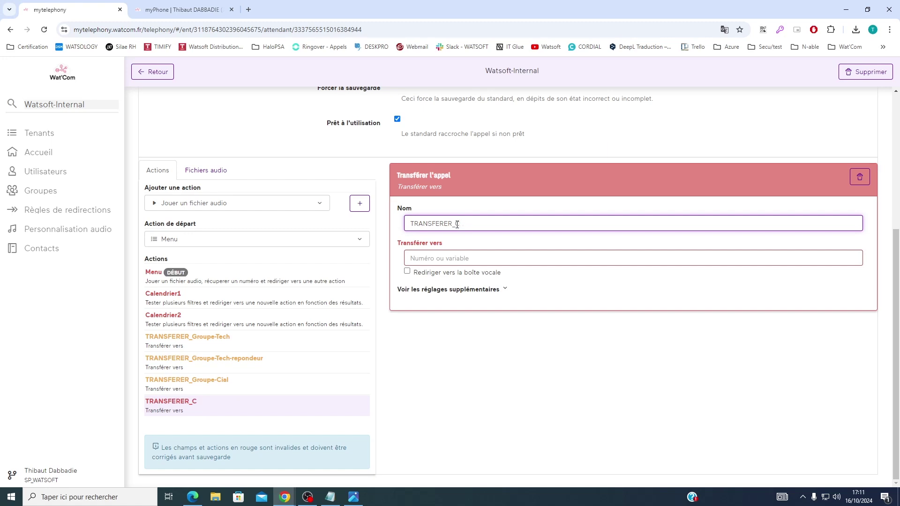
pyautogui.write('iGroupe-Cial-Repondeur')
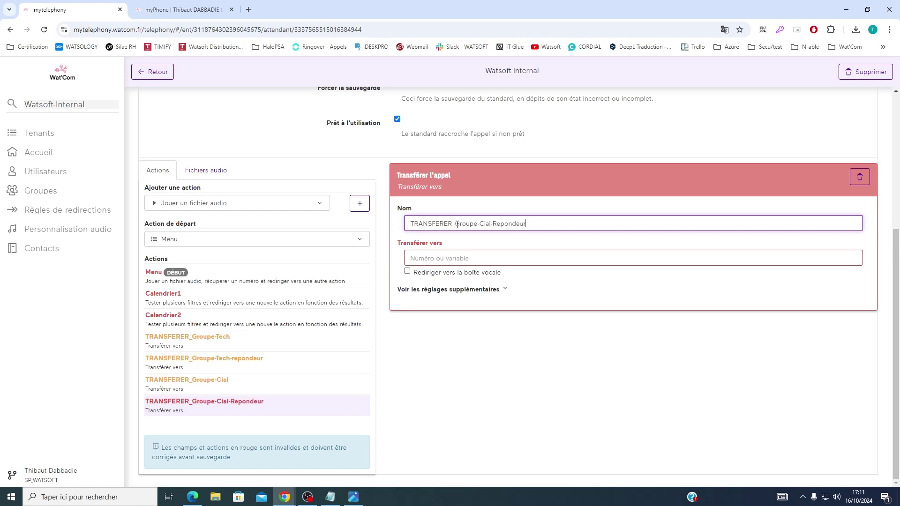
pyautogui.click(446, 257)
pyautogui.write('203')
pyautogui.click(412, 274)
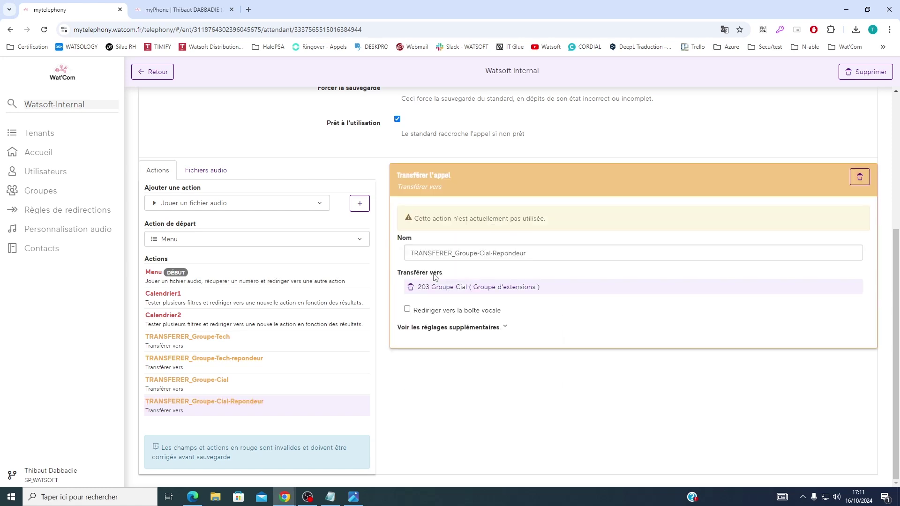
pyautogui.click(407, 309)
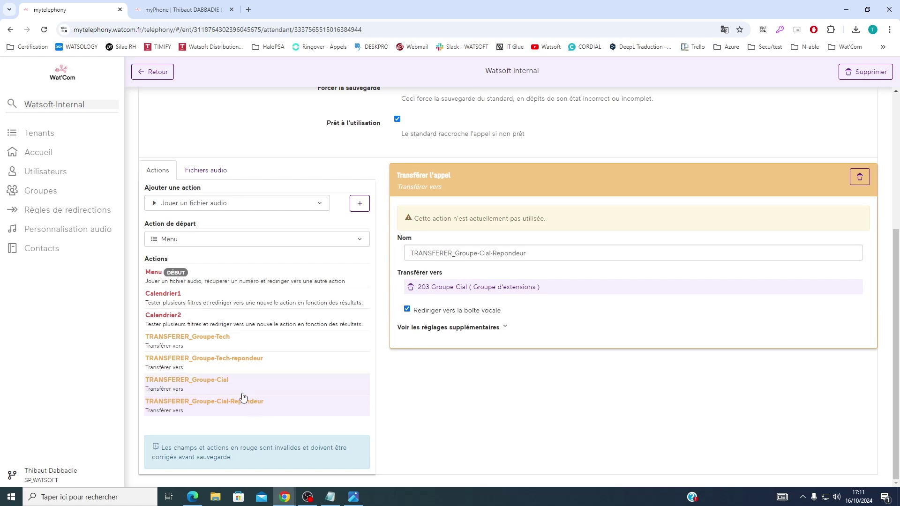
# Review the settings of the two Groupe-Tech transfer actions and open the starting Menu action.
pyautogui.click(247, 368)
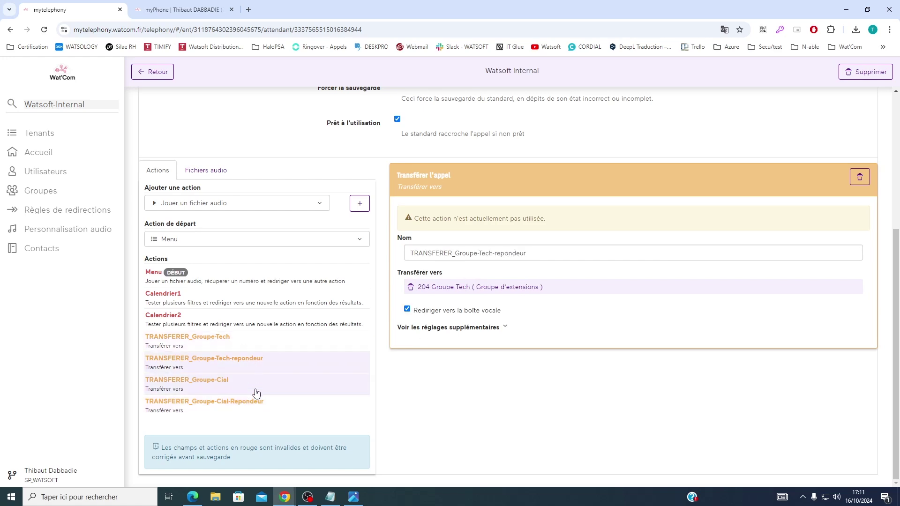
pyautogui.click(243, 345)
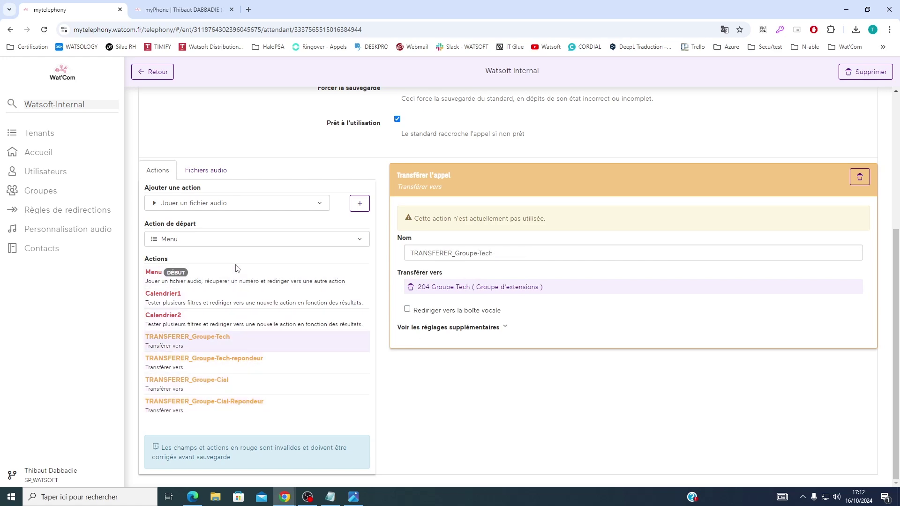
pyautogui.click(236, 277)
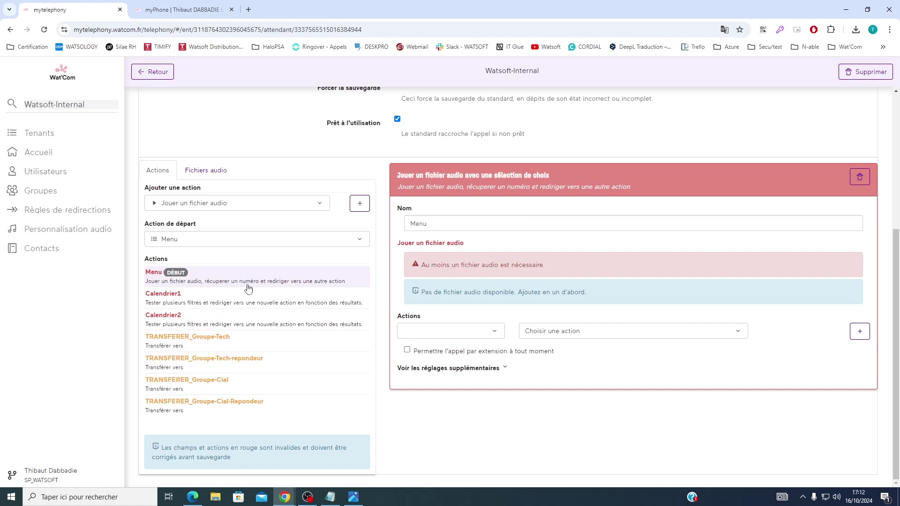
pyautogui.click(408, 334)
pyautogui.click(422, 345)
pyautogui.click(554, 332)
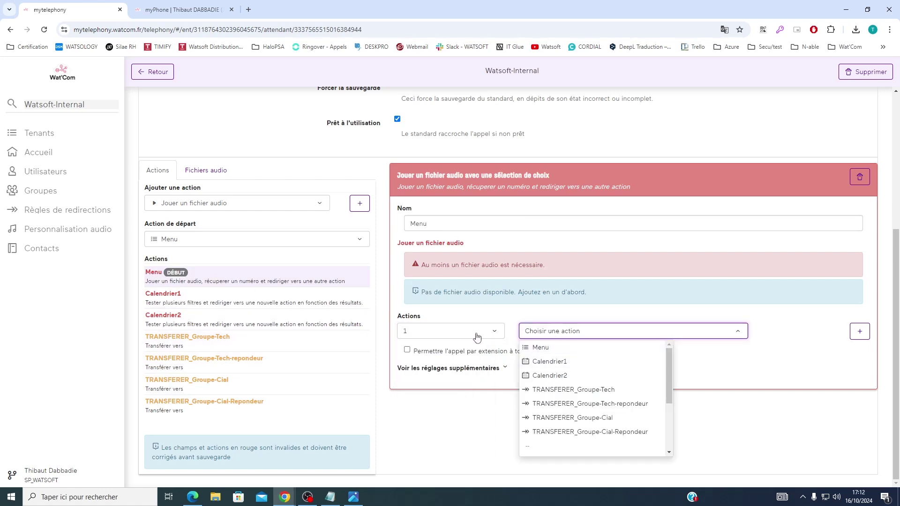
pyautogui.click(567, 394)
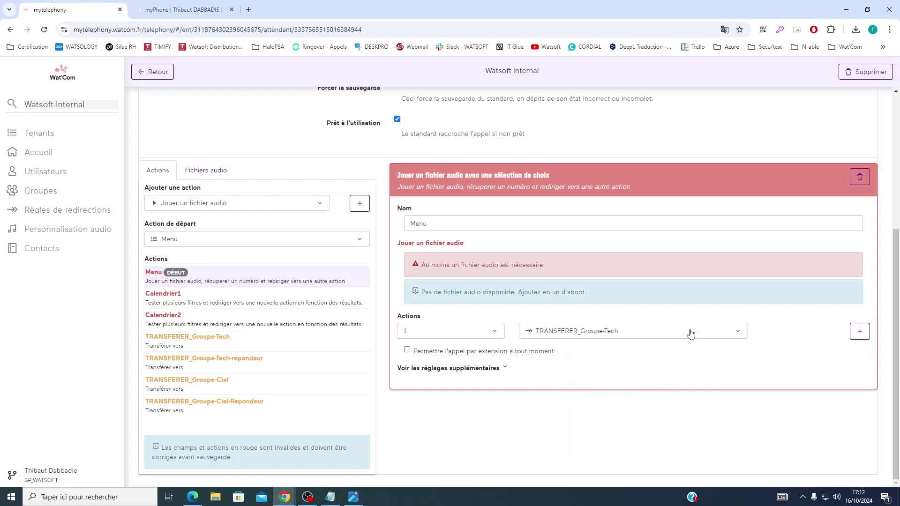
pyautogui.click(690, 333)
pyautogui.click(570, 365)
# Rename the calendar actions Calendrier1 and Calendrier2 to Calendrier-Tech and Calendrier-Cial.
pyautogui.click(207, 304)
pyautogui.click(451, 223)
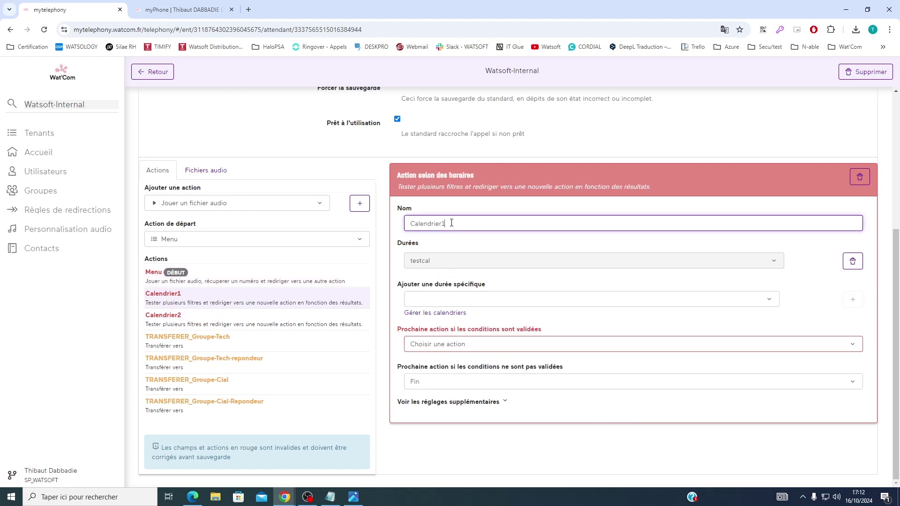
pyautogui.write('-Gr')
pyautogui.click(283, 323)
pyautogui.click(449, 226)
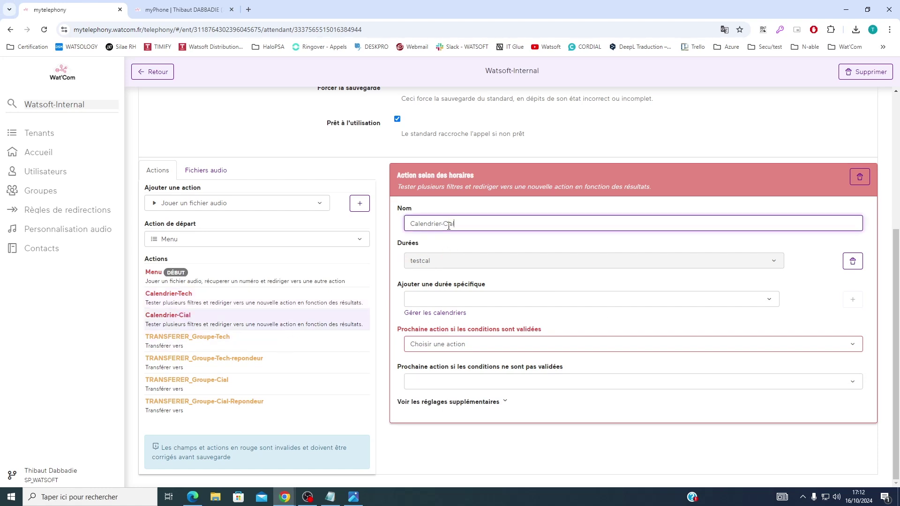
# In the Menu action, add choice 1 leading to Calendrier-Tech.
pyautogui.click(355, 285)
pyautogui.click(449, 337)
pyautogui.click(434, 355)
pyautogui.click(526, 331)
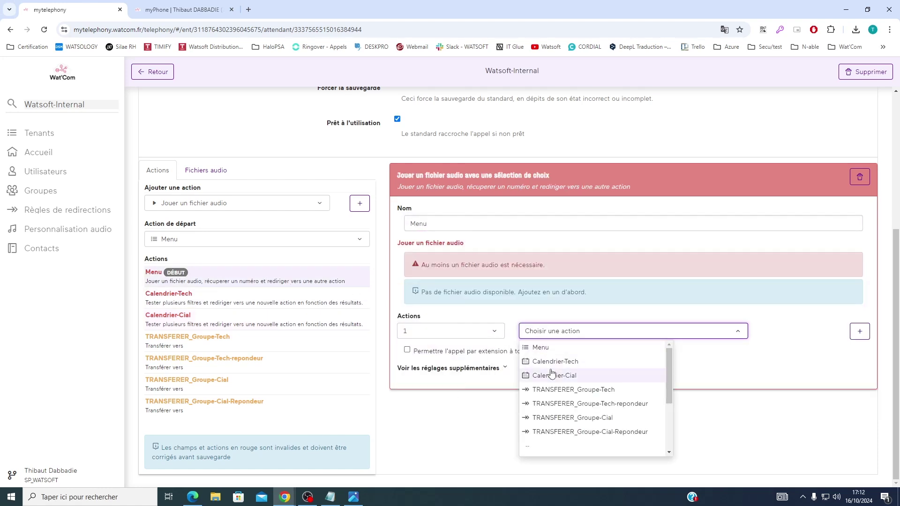
pyautogui.click(571, 364)
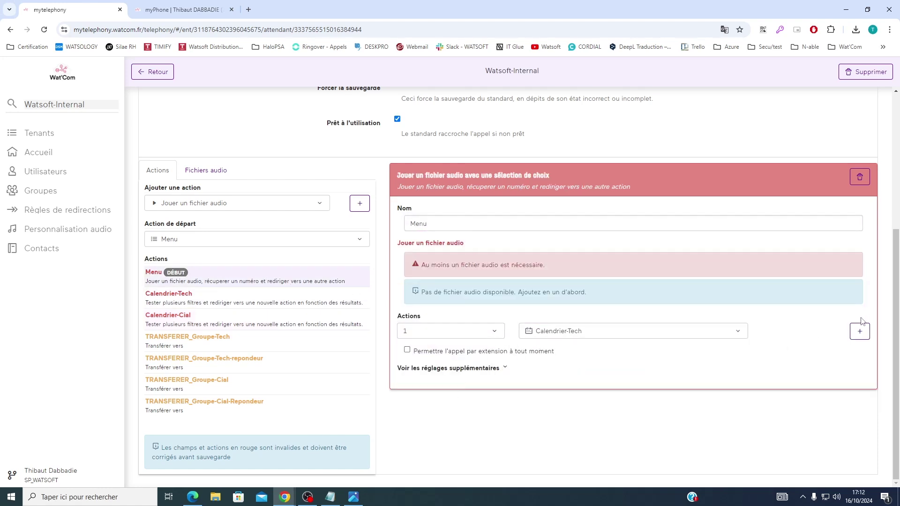
pyautogui.click(860, 331)
# Add choice 2 to the Menu action, leading to Calendrier-Cial.
pyautogui.click(424, 349)
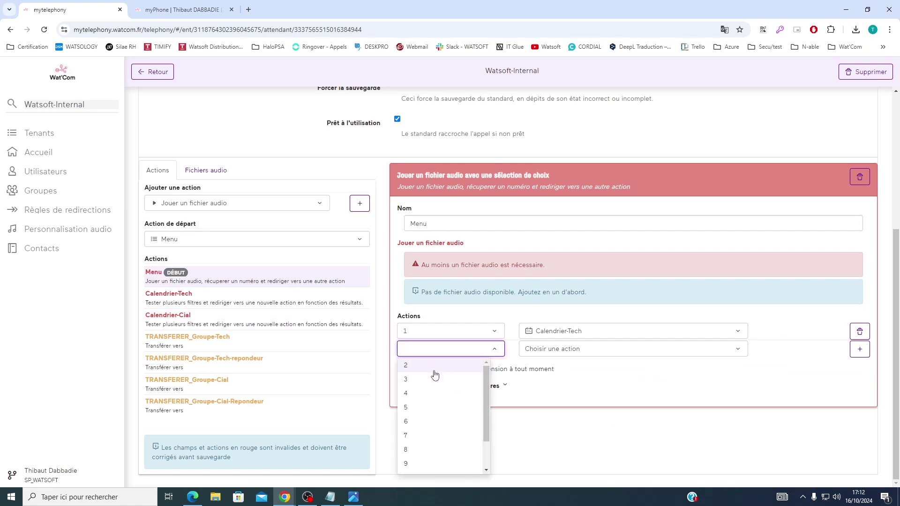
pyautogui.click(435, 365)
pyautogui.click(585, 349)
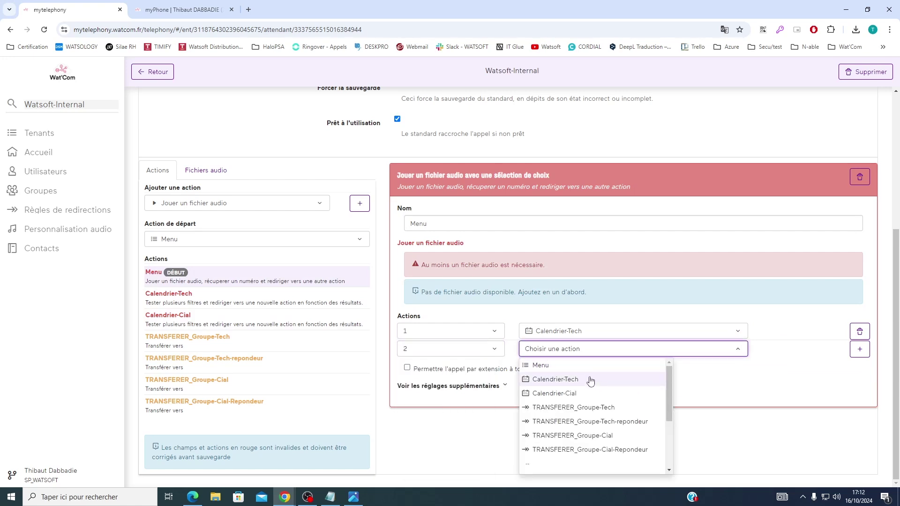
pyautogui.click(570, 394)
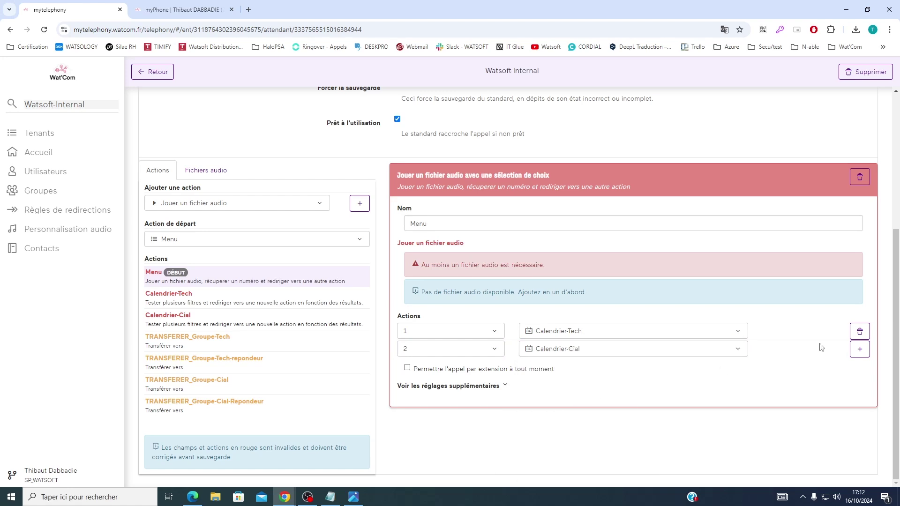
pyautogui.click(860, 349)
# Upload the audio file mango-sundive-249556 to the standard and assign it to the Menu action.
pyautogui.moveTo(423, 271); pyautogui.dragTo(544, 266)
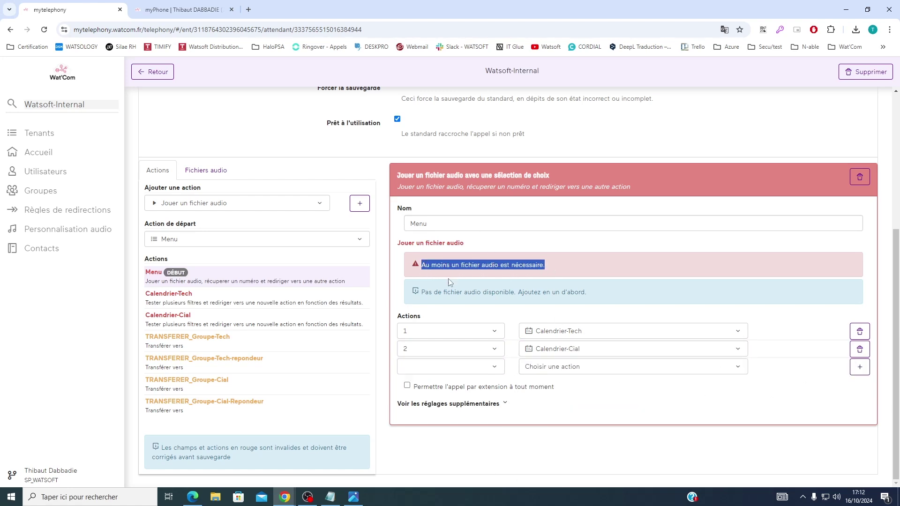
pyautogui.click(207, 171)
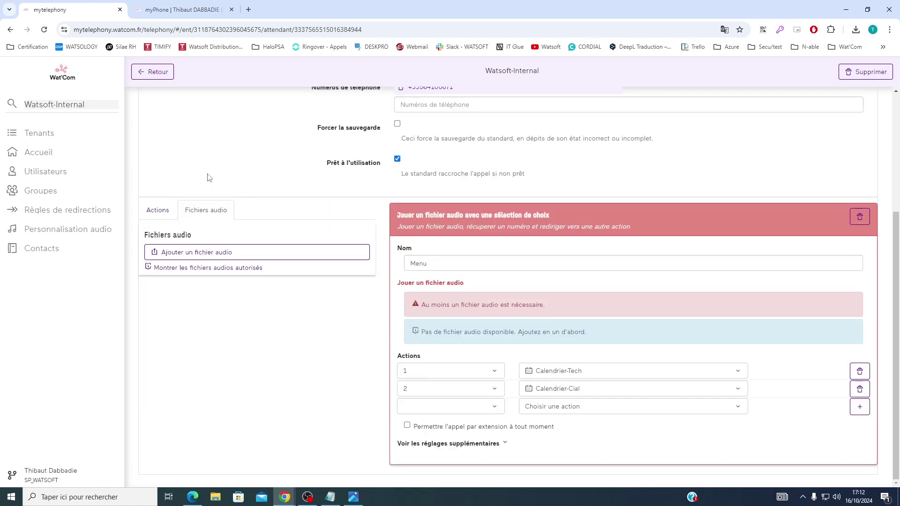
pyautogui.click(186, 253)
pyautogui.click(158, 80)
pyautogui.click(362, 238)
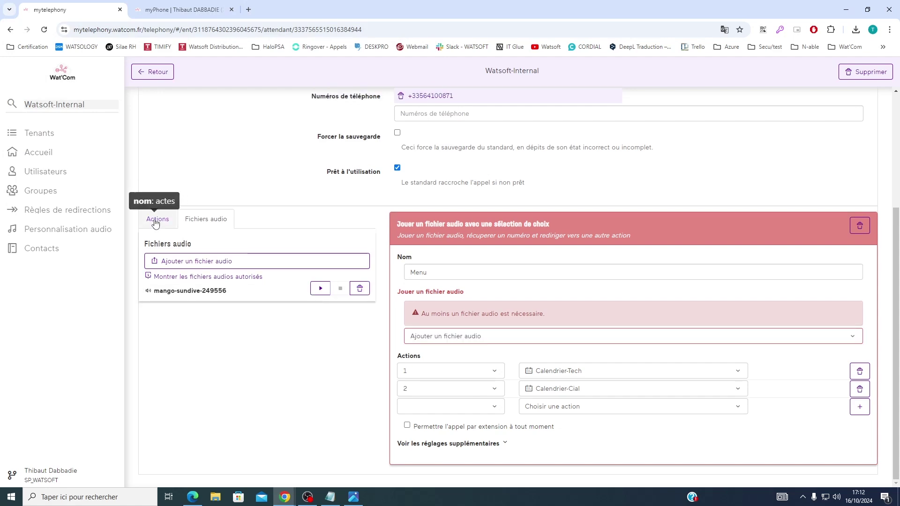
pyautogui.click(432, 336)
pyautogui.click(448, 354)
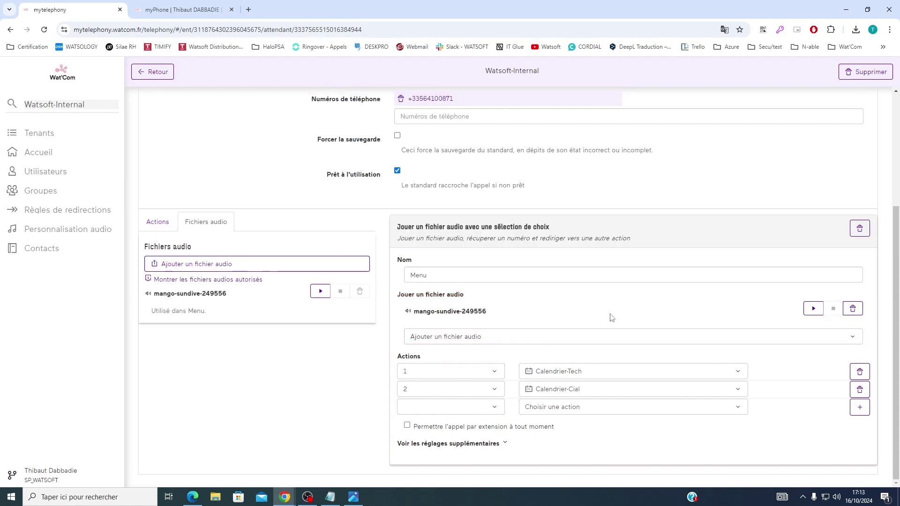
# Route Calendrier-Tech to TRANSFERER_Groupe-Tech when its conditions are met and to TRANSFERER_Groupe-Tech-repondeur when they are not.
pyautogui.click(158, 221)
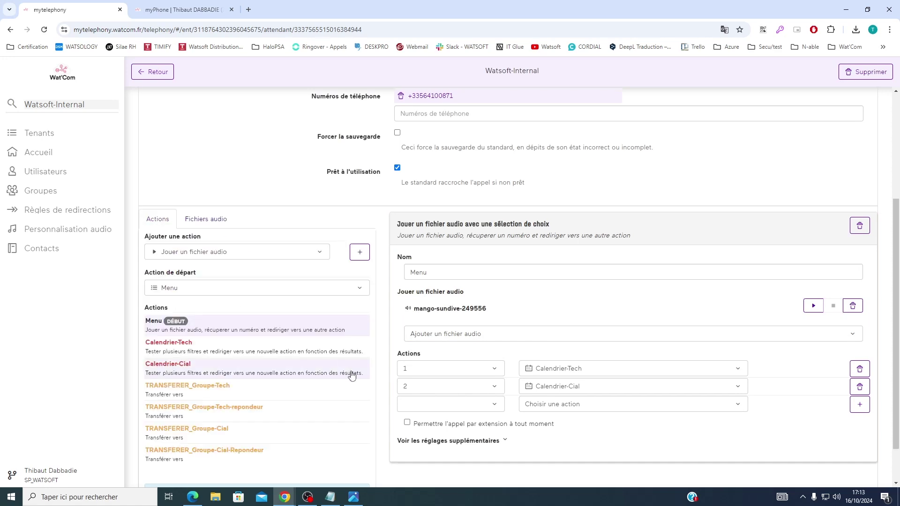
pyautogui.click(256, 357)
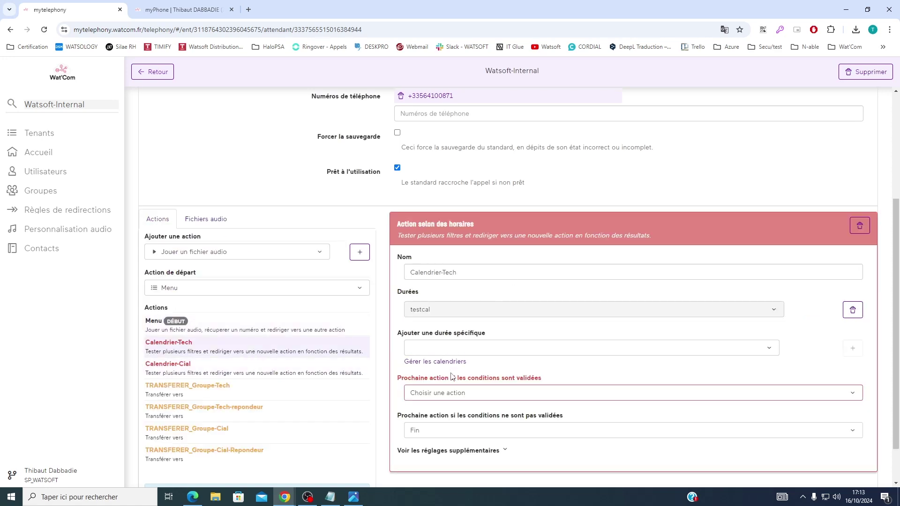
pyautogui.scroll(-1, 422, 351)
pyautogui.scroll(1, 443, 341)
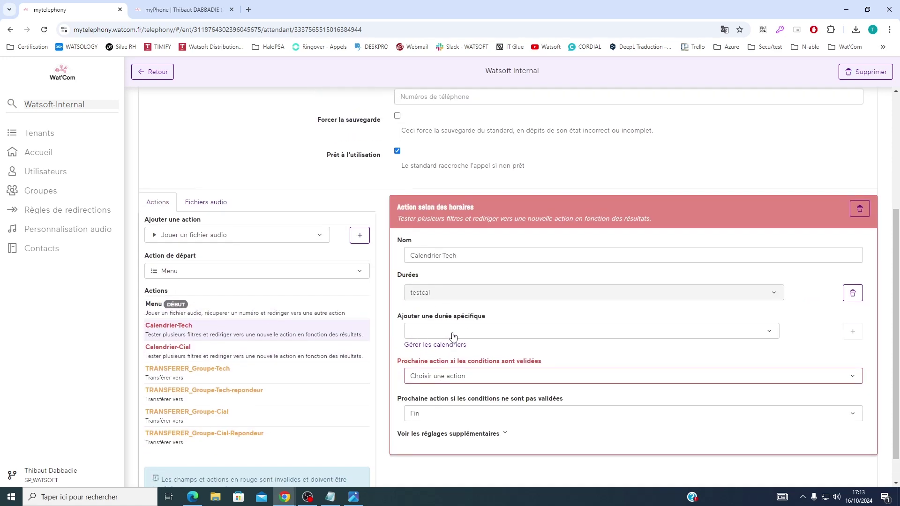
pyautogui.click(450, 394)
pyautogui.scroll(-1, 436, 374)
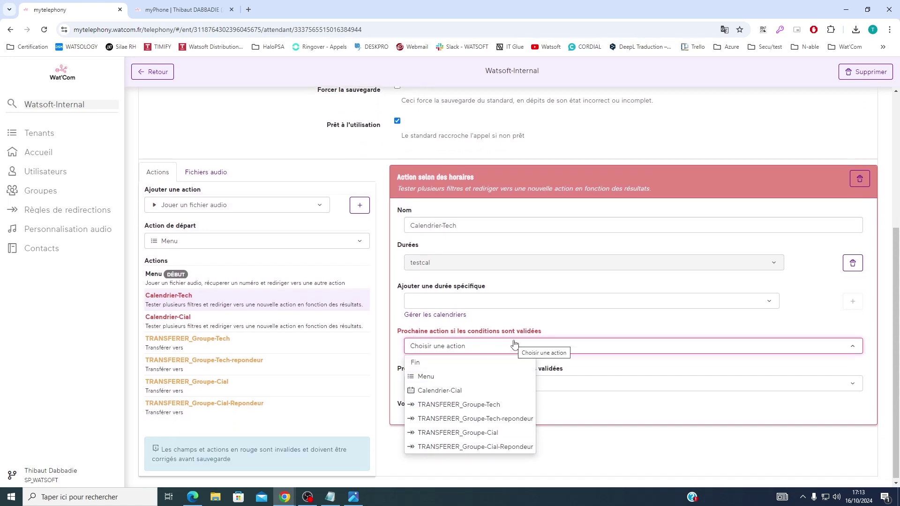
pyautogui.click(482, 406)
pyautogui.click(444, 387)
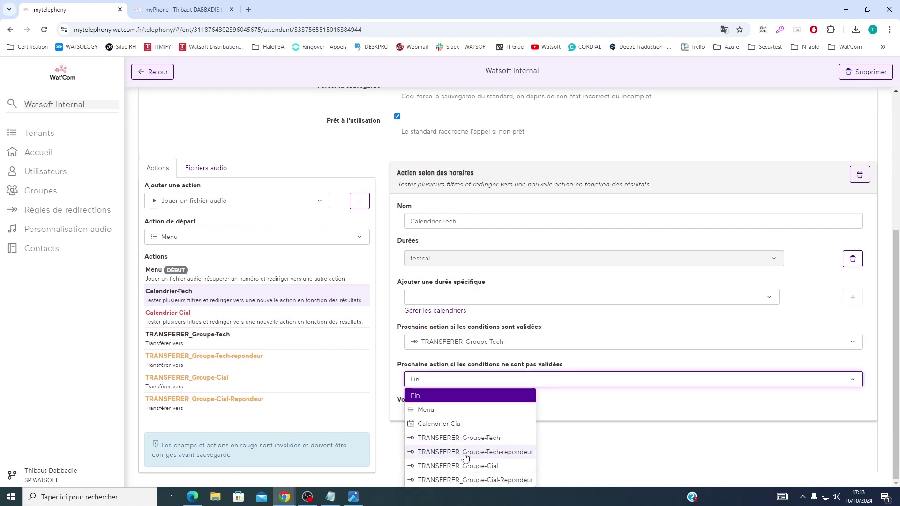
pyautogui.click(459, 453)
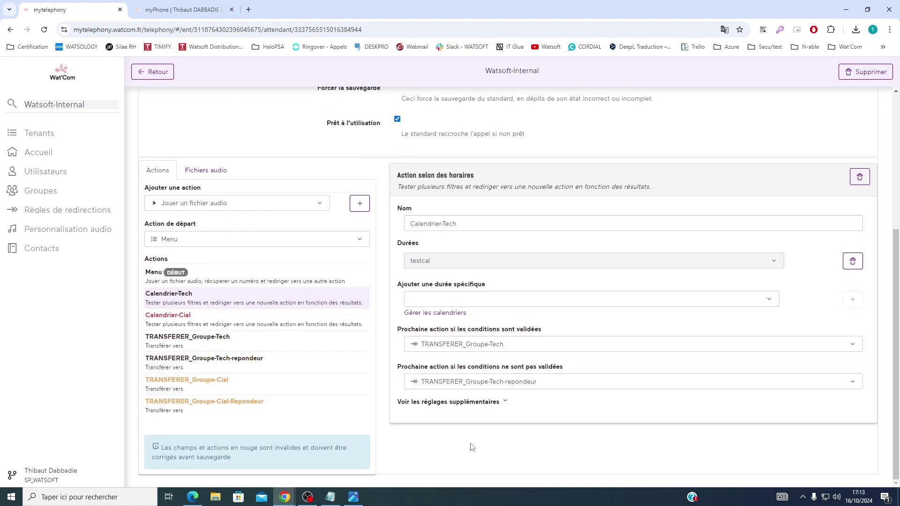
# Route Calendrier-Cial to TRANSFERER_Groupe-Cial when its conditions are met, otherwise to TRANSFERER_Groupe-Cial-Repondeur, and save the standard.
pyautogui.click(259, 324)
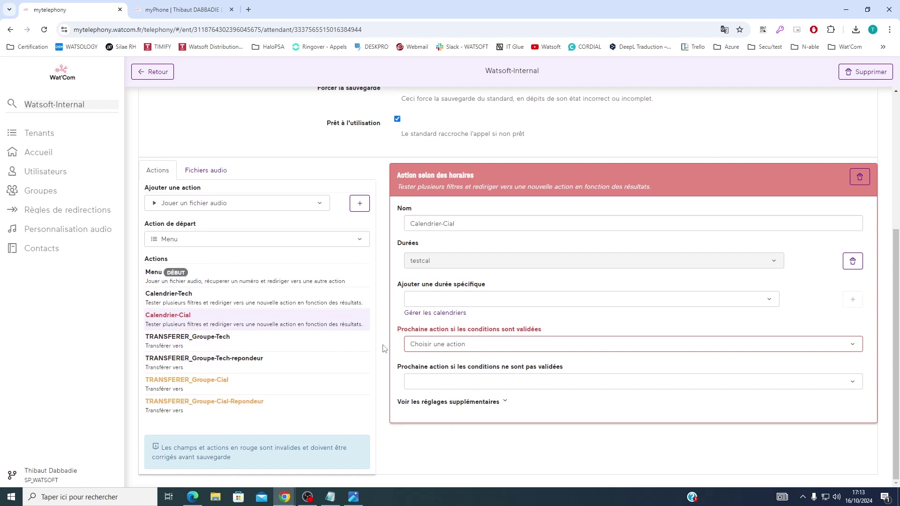
pyautogui.click(449, 349)
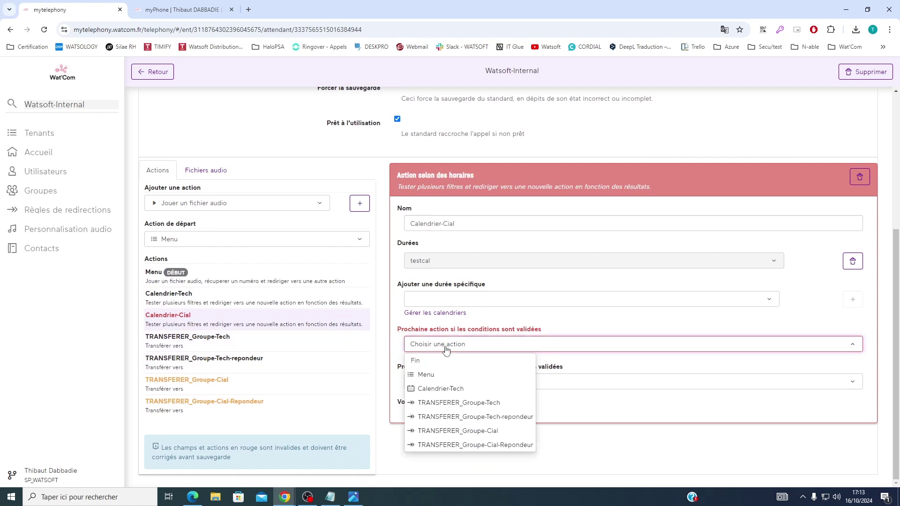
pyautogui.click(450, 430)
pyautogui.click(493, 381)
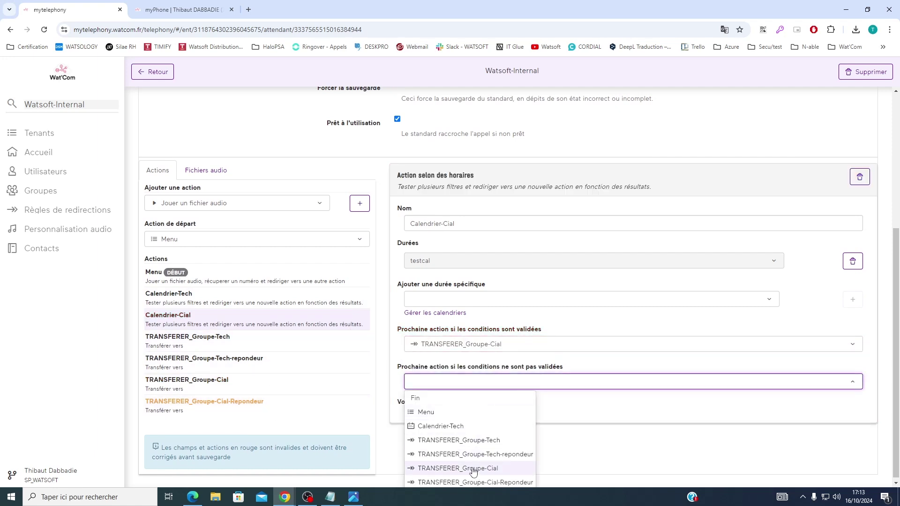
pyautogui.click(464, 482)
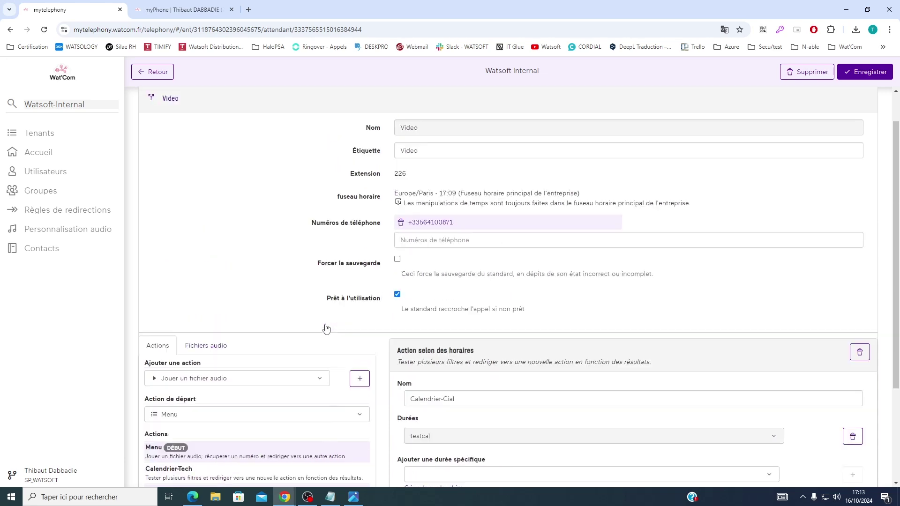
pyautogui.click(865, 72)
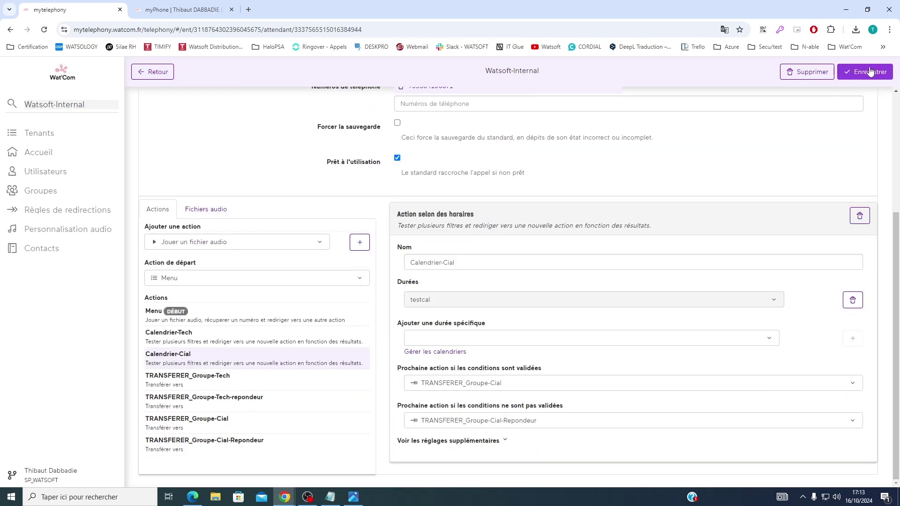
# Reopen the saved Video standard from the list of standards and review its actions.
pyautogui.click(269, 205)
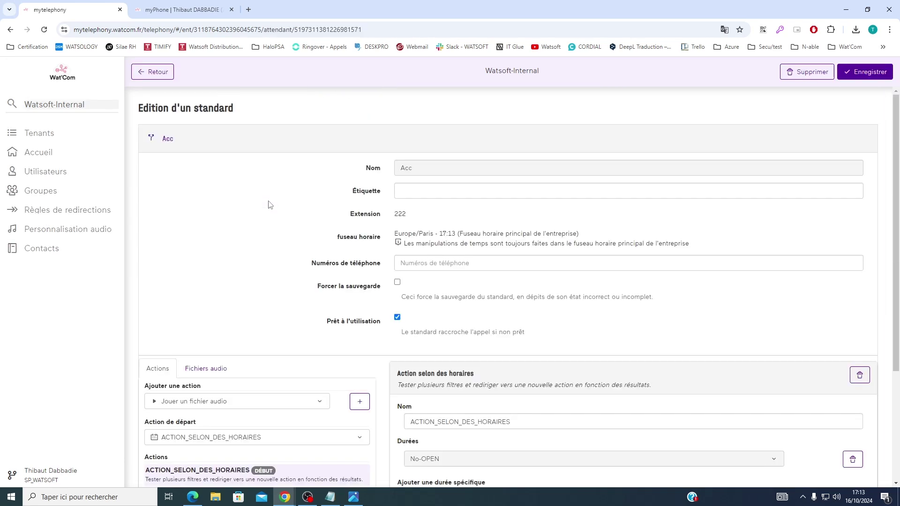
pyautogui.click(150, 72)
pyautogui.click(240, 219)
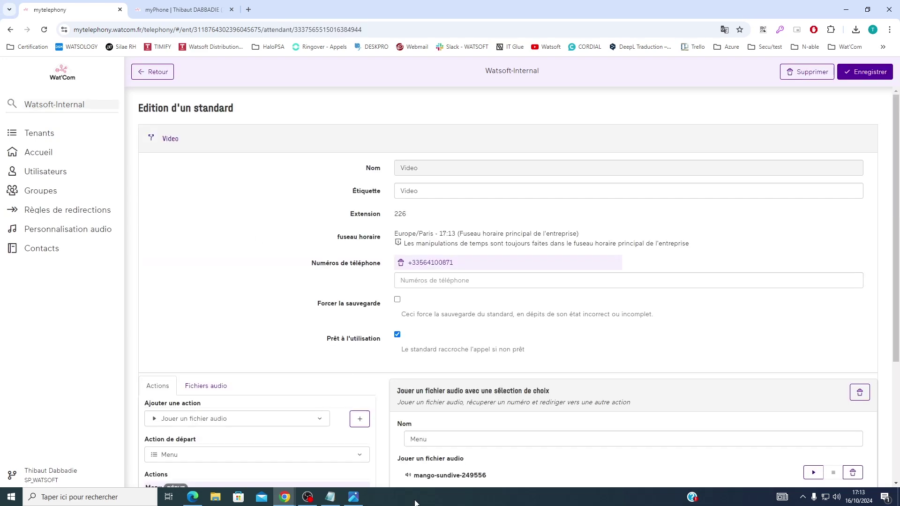
pyautogui.scroll(-4, 359, 347)
# Compare the standard's actions with the call-flow diagram in the image viewer and check the voice messages in myPhone.
pyautogui.click(353, 497)
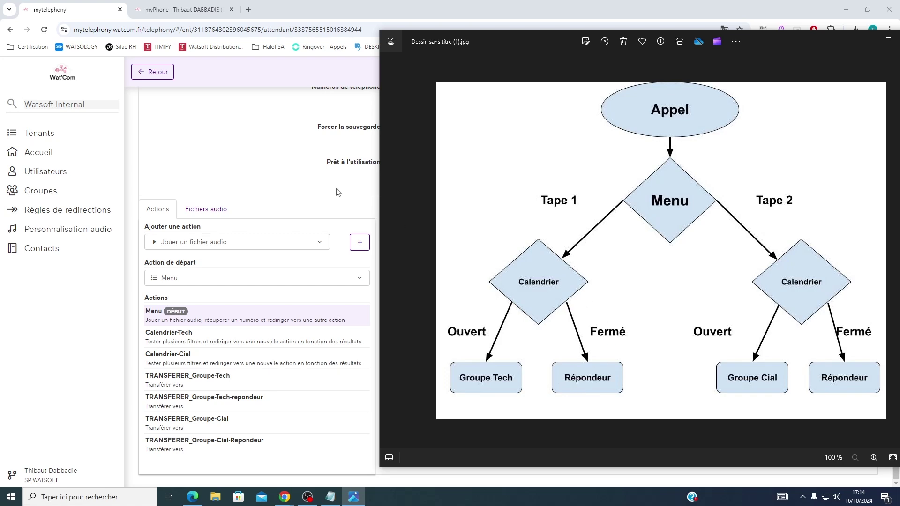
pyautogui.click(280, 193)
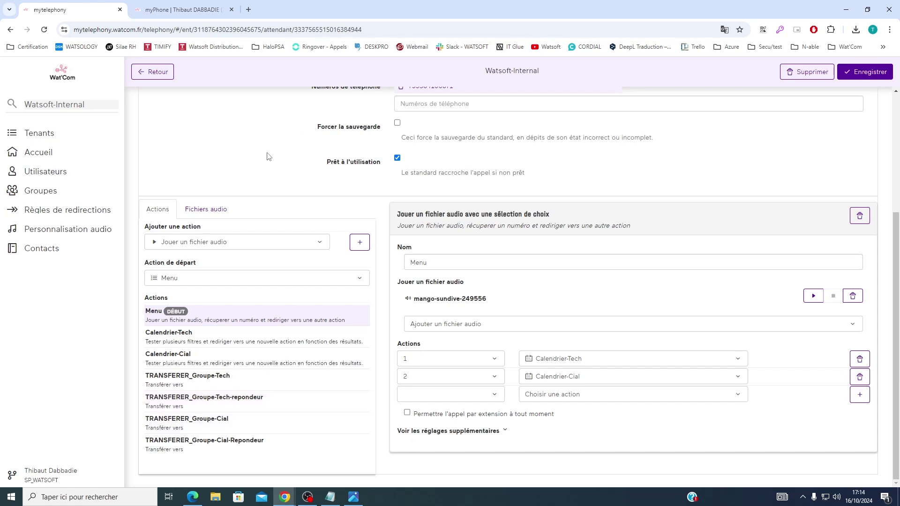
pyautogui.click(181, 13)
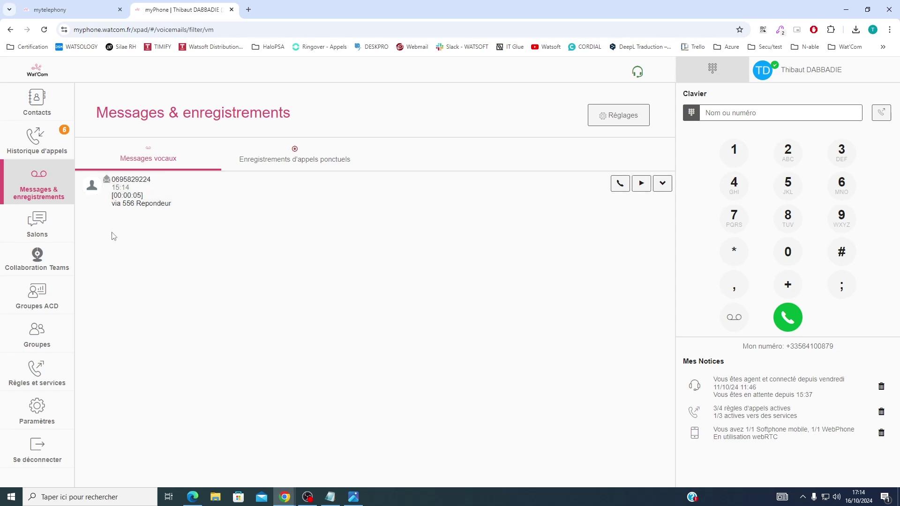
pyautogui.click(71, 10)
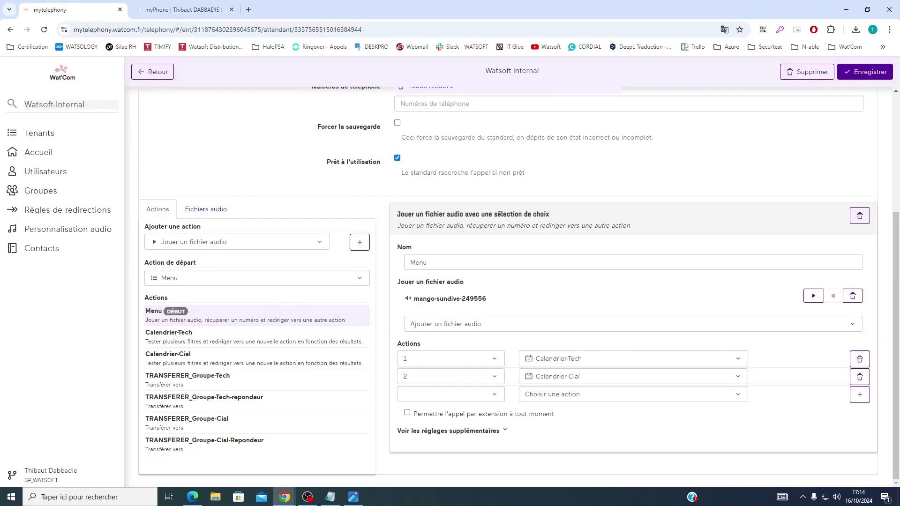